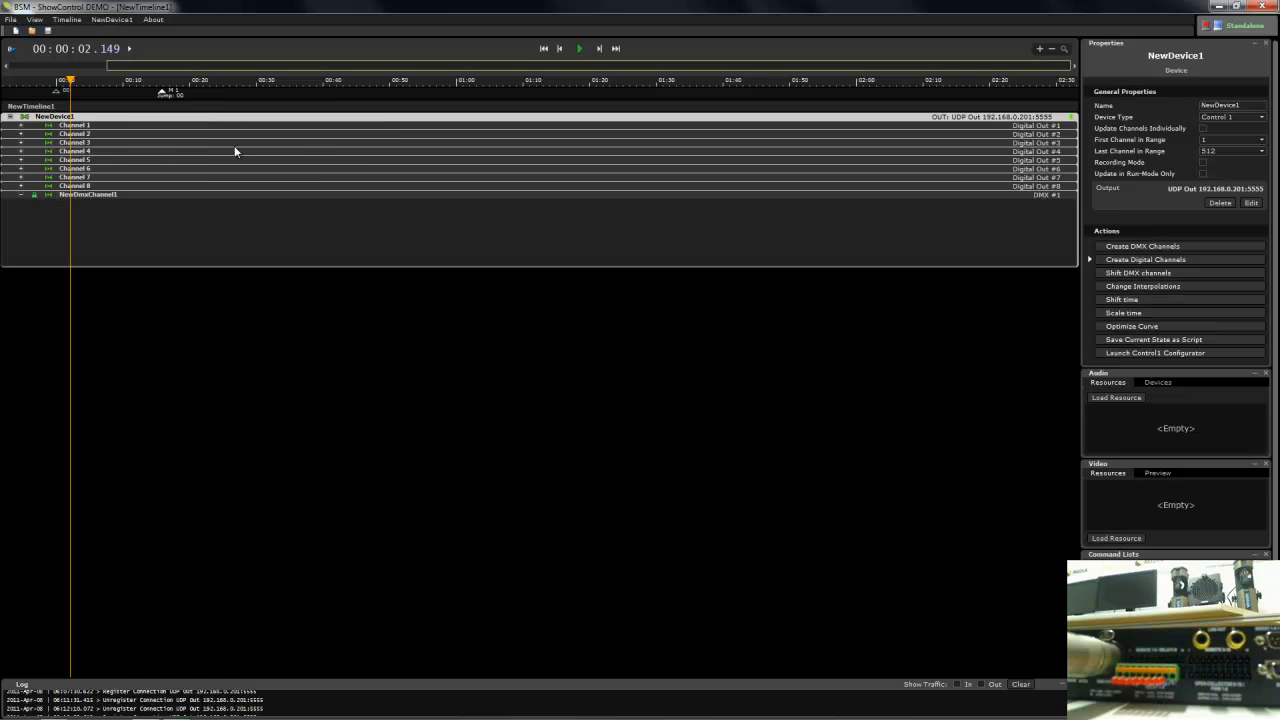
- Set the first channel of NewDmxChannel1 to 2 and rename it R
{"action": "left_click", "coordinate": [102, 194]}
{"action": "left_click", "coordinate": [1180, 201]}
{"action": "left_click", "coordinate": [1179, 219]}
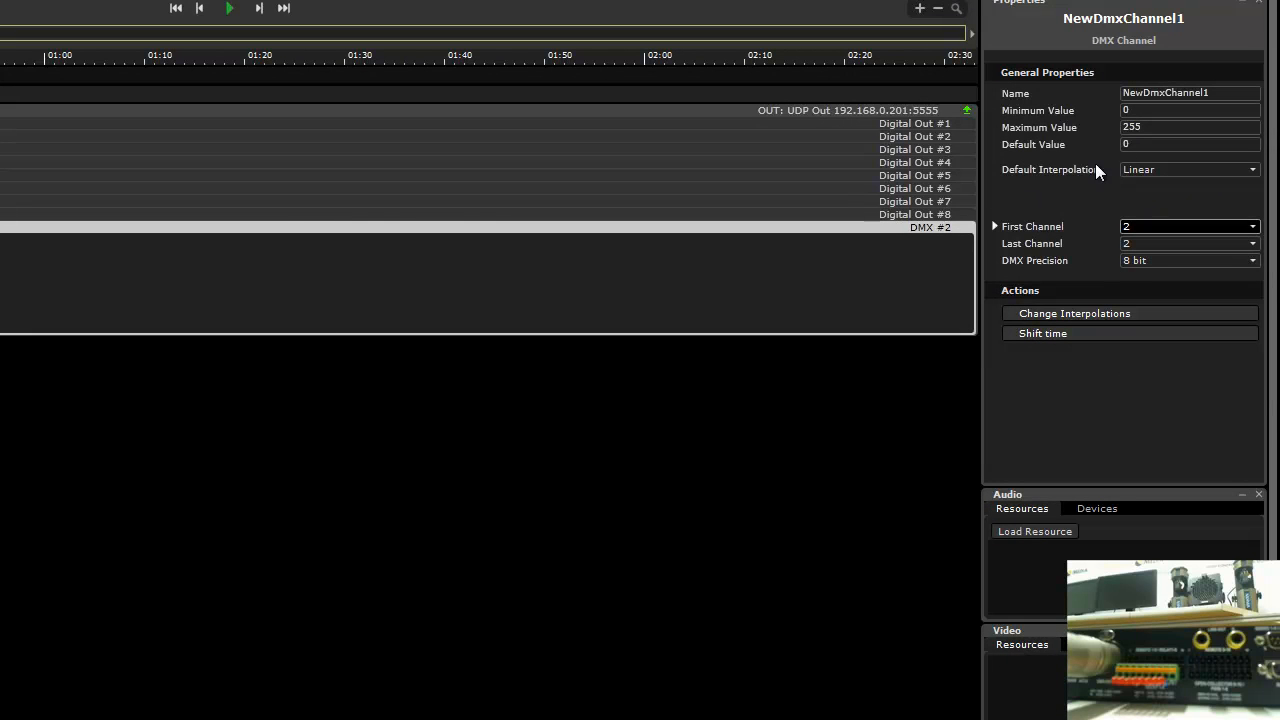
{"action": "double_click", "coordinate": [1180, 93]}
{"action": "type", "text": "R"}
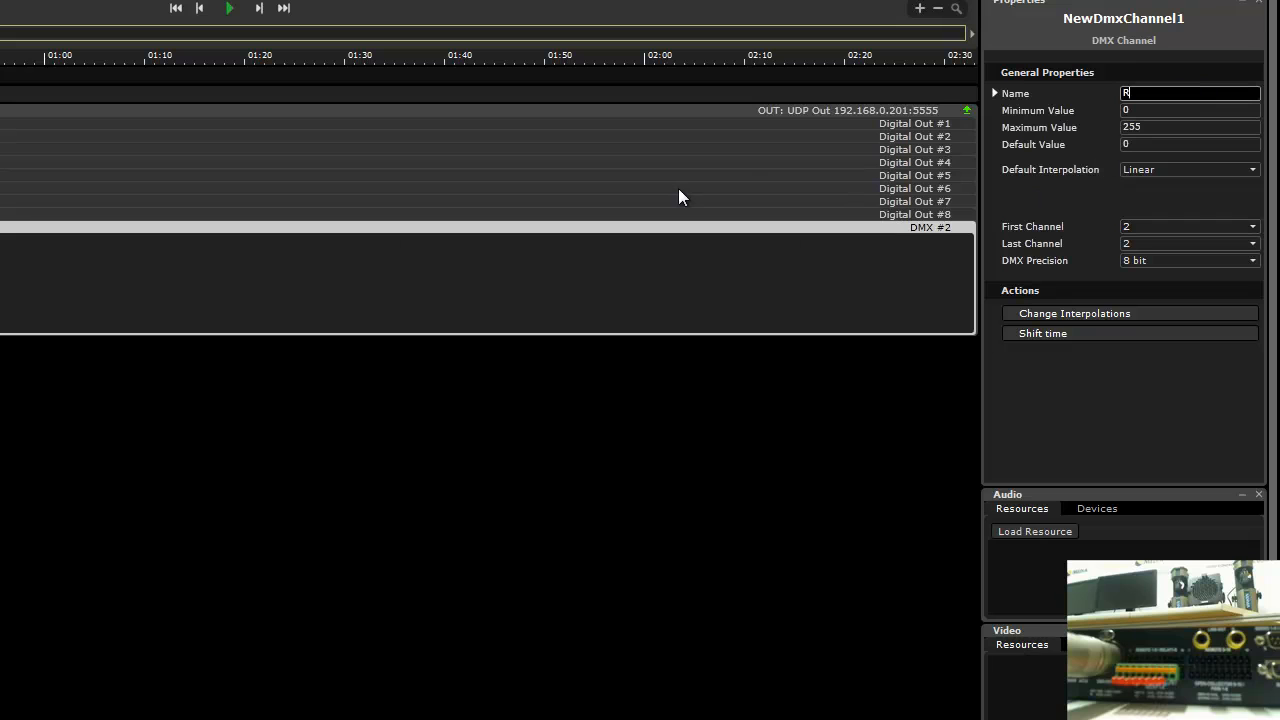
{"action": "type", "text": "M"}
{"action": "key", "text": "BackSpace"}
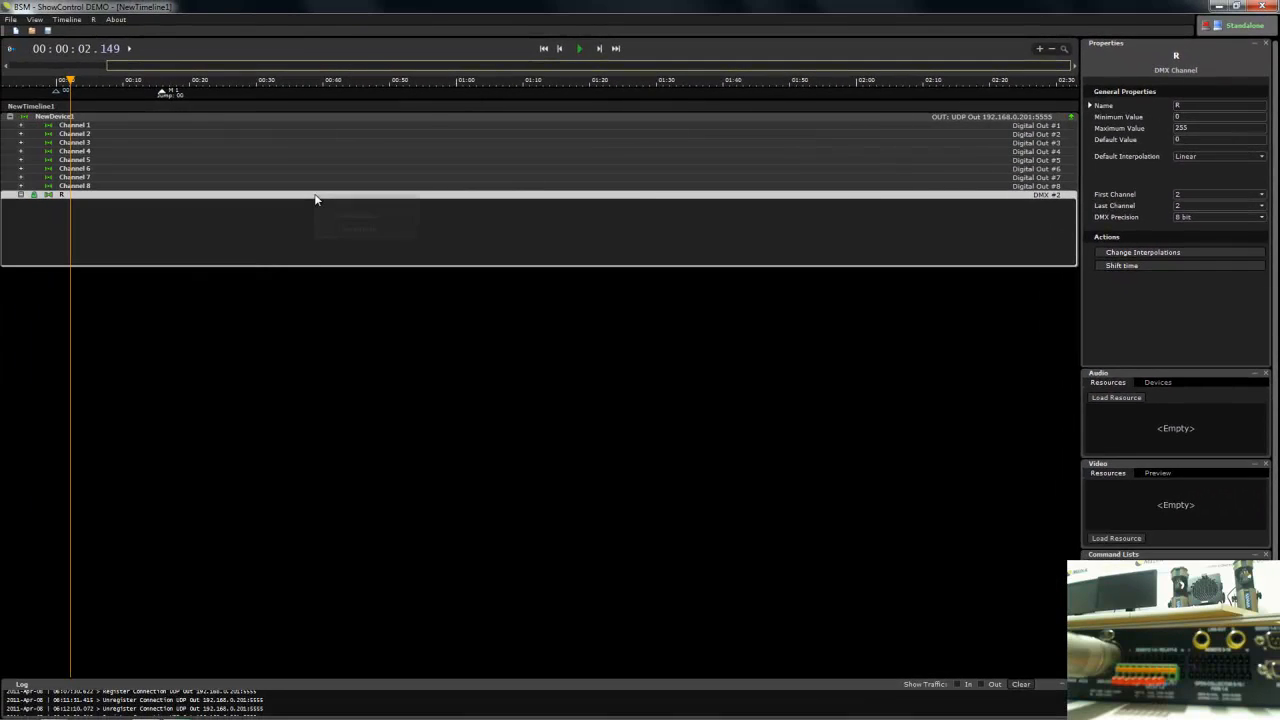
- Clone the R channel, rename the copy G, and set its first channel to 3
{"action": "left_click", "coordinate": [349, 222]}
{"action": "left_click", "coordinate": [262, 270]}
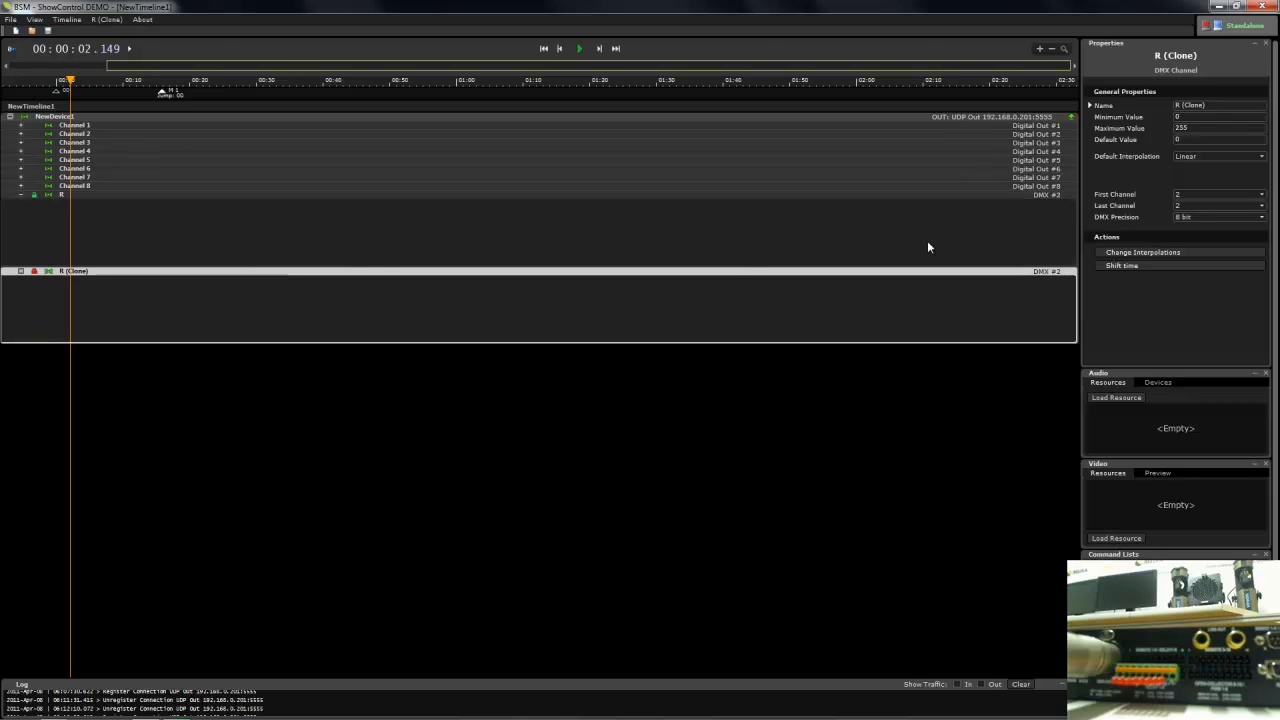
{"action": "left_click", "coordinate": [1193, 104]}
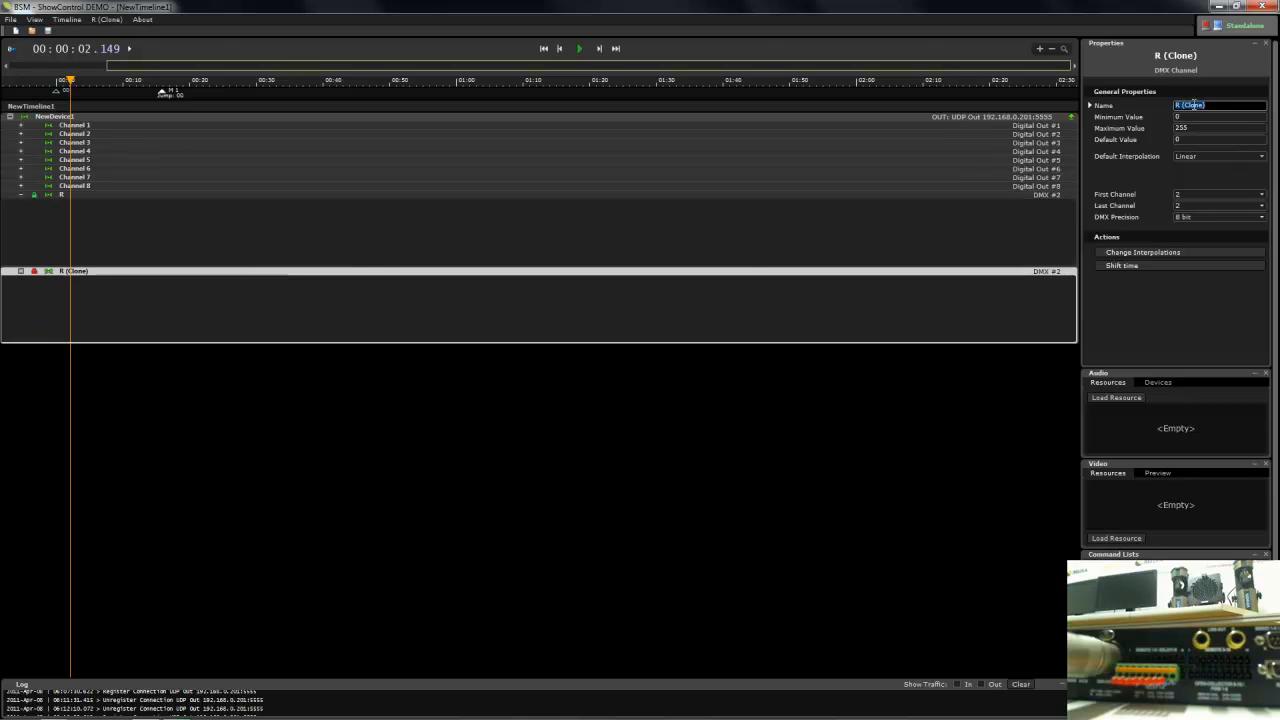
{"action": "left_click", "coordinate": [1193, 192]}
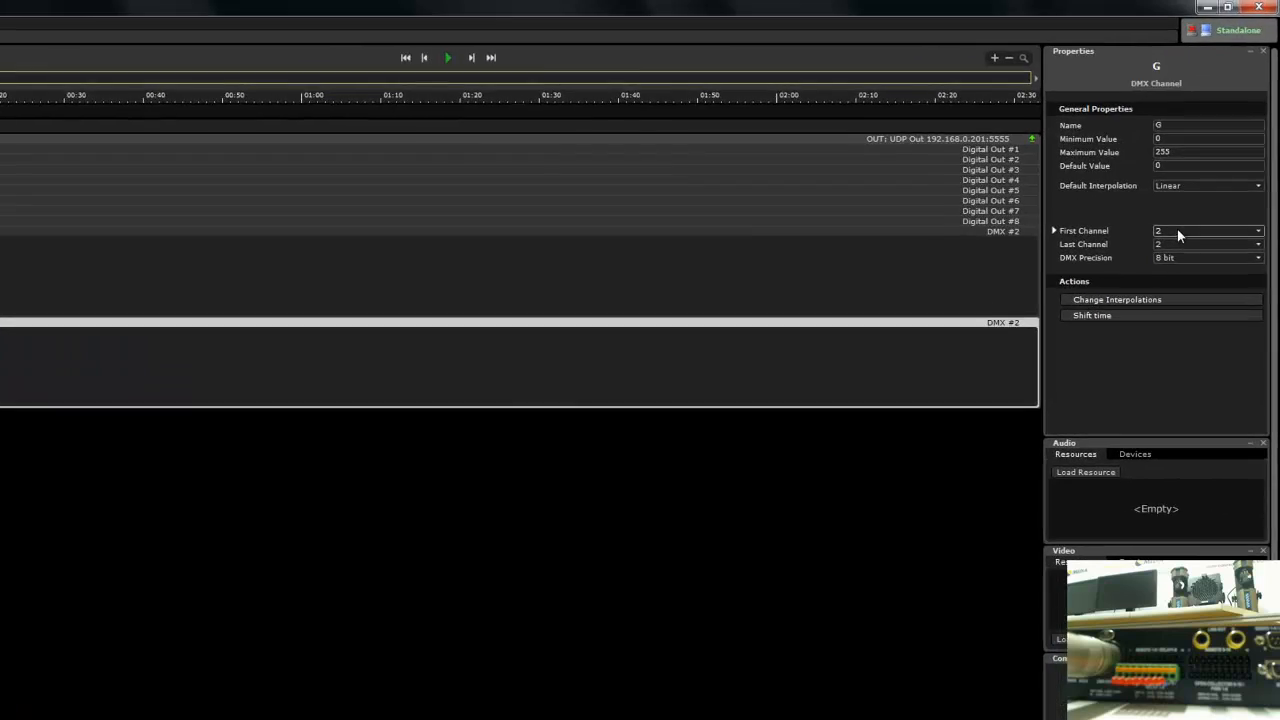
{"action": "left_click", "coordinate": [1174, 214]}
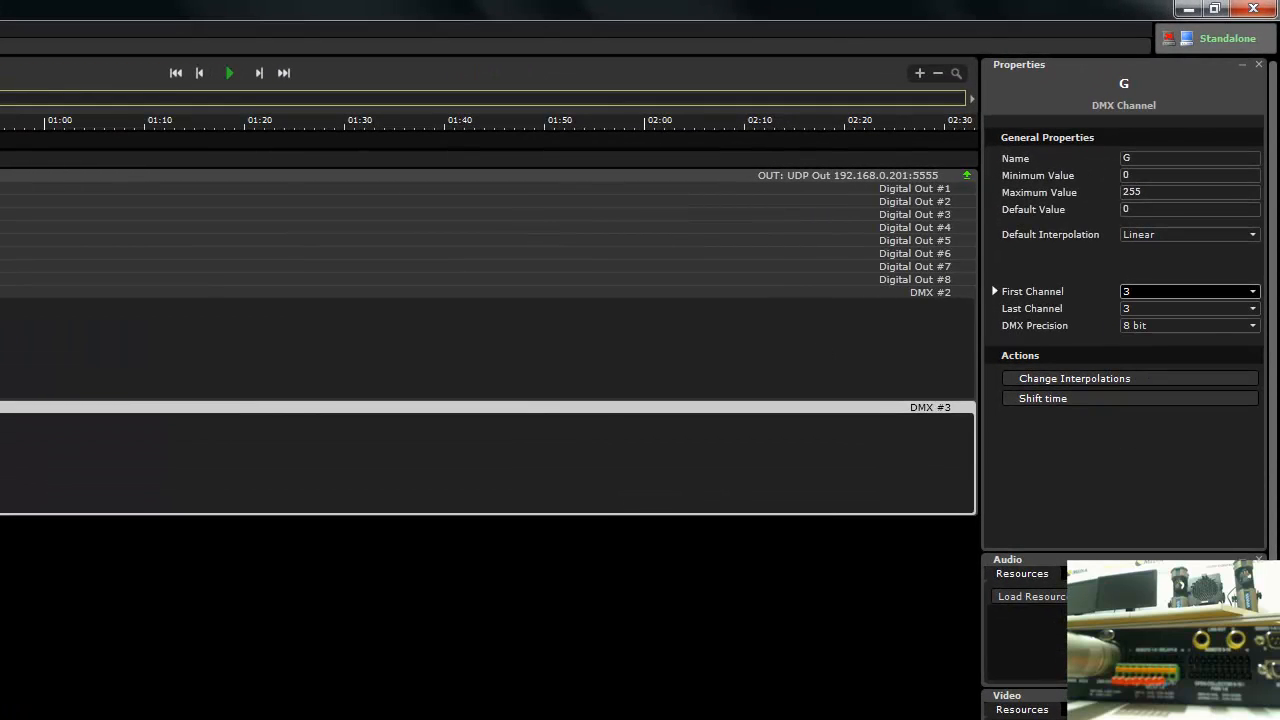
- Clone the G channel, rename the copy B, and set its first channel to 4
{"action": "right_click", "coordinate": [288, 406]}
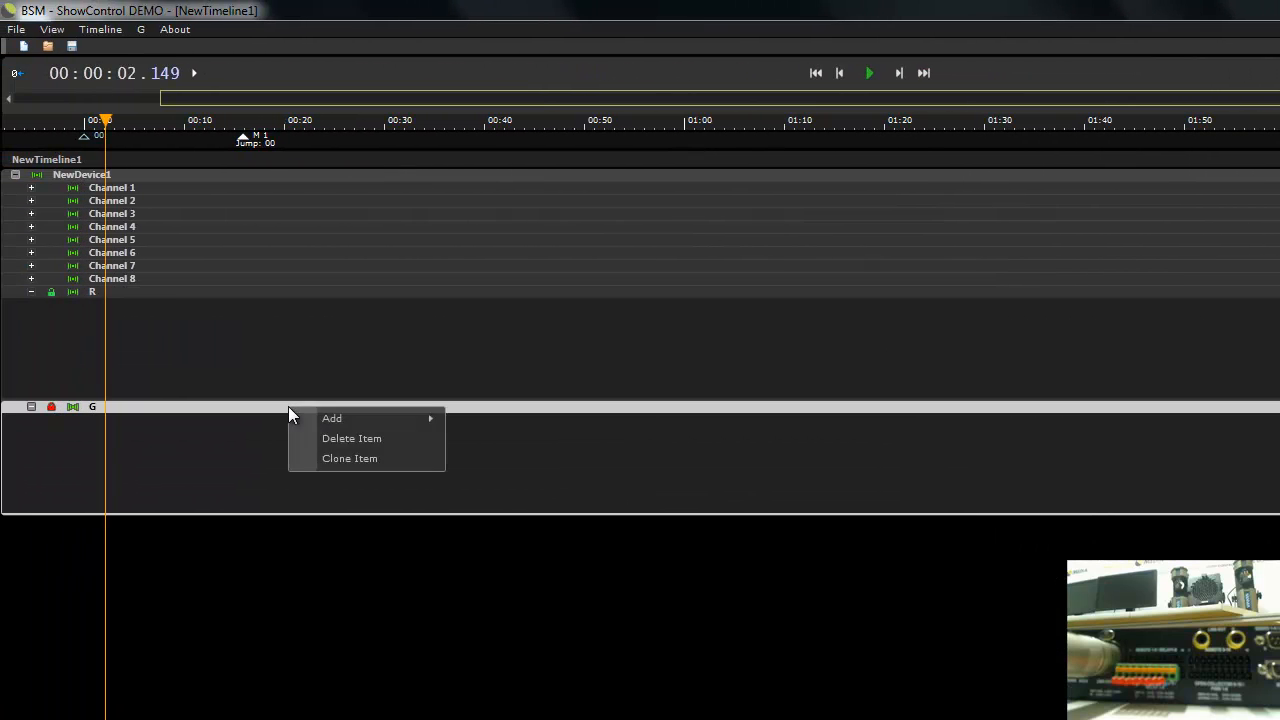
{"action": "left_click", "coordinate": [322, 460]}
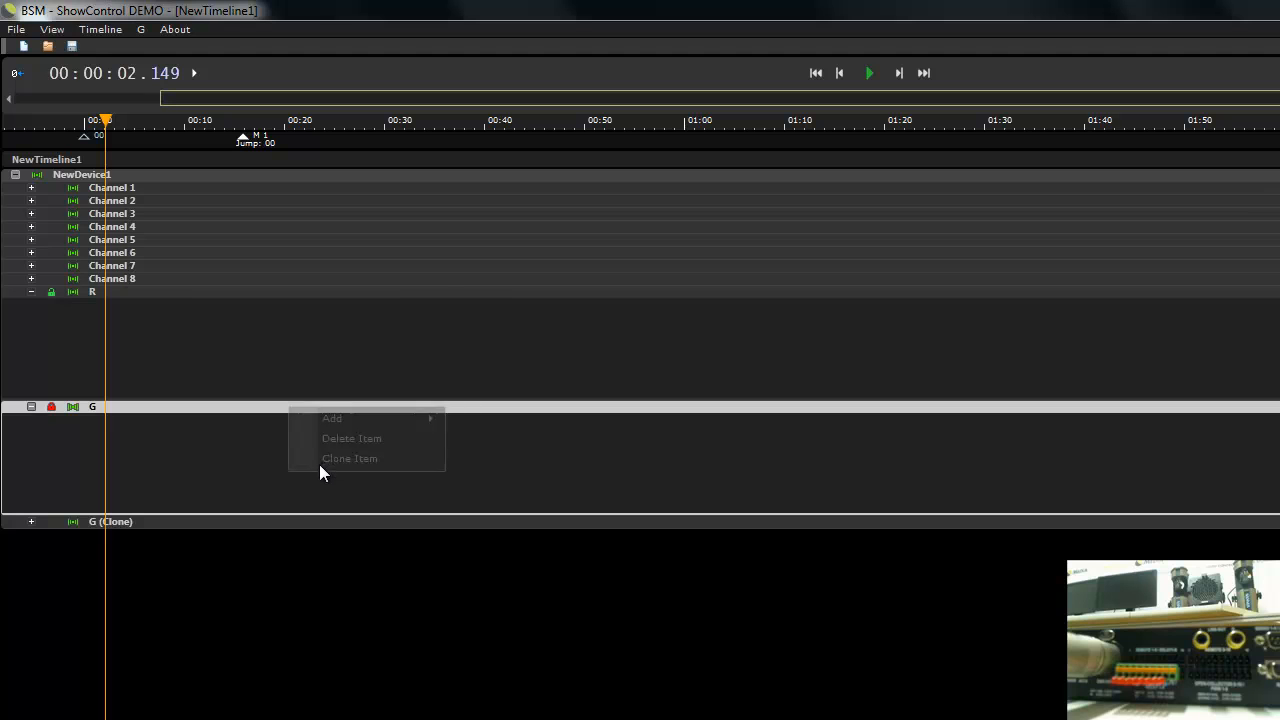
{"action": "left_click", "coordinate": [295, 520]}
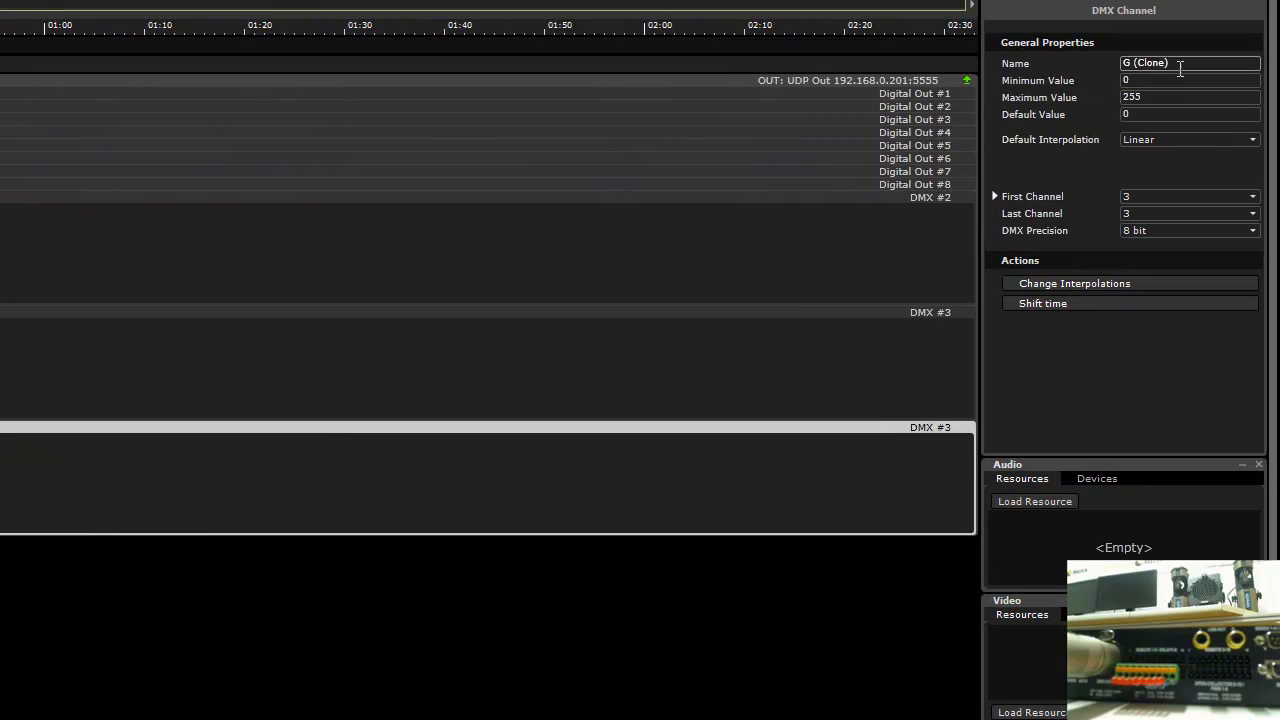
{"action": "left_click", "coordinate": [1184, 64]}
{"action": "left_click", "coordinate": [1176, 199]}
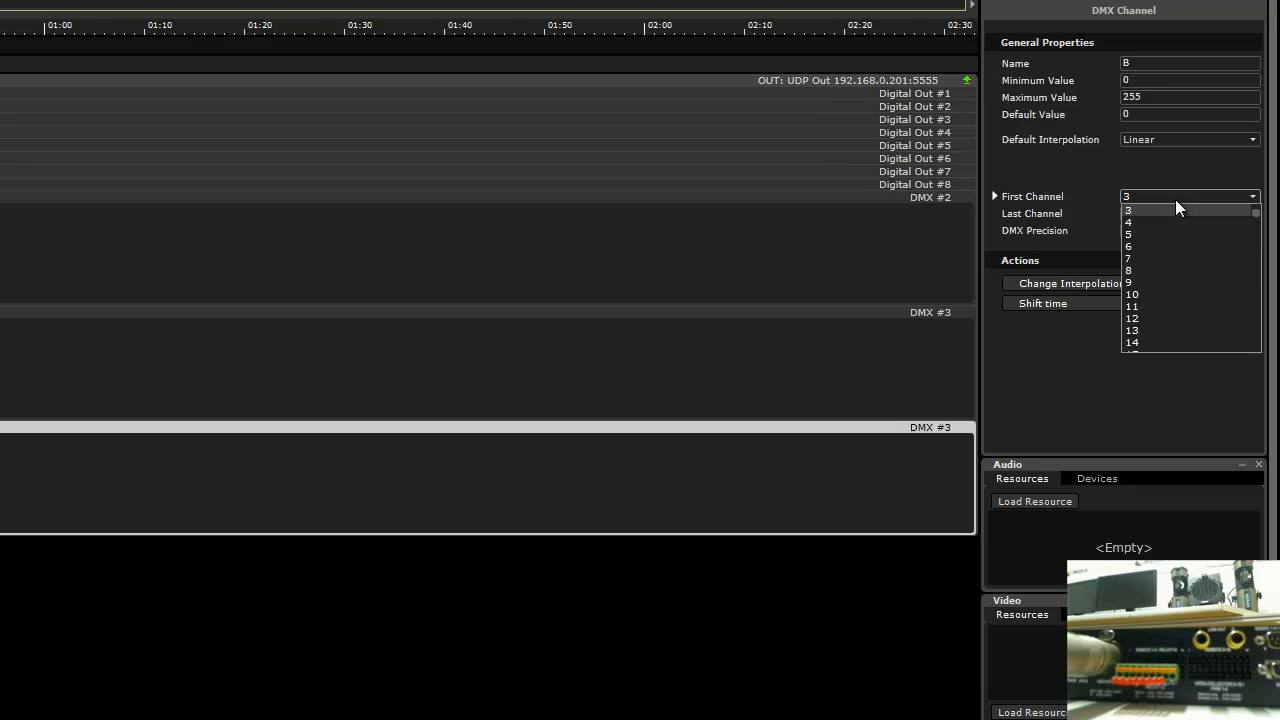
{"action": "left_click", "coordinate": [1161, 221]}
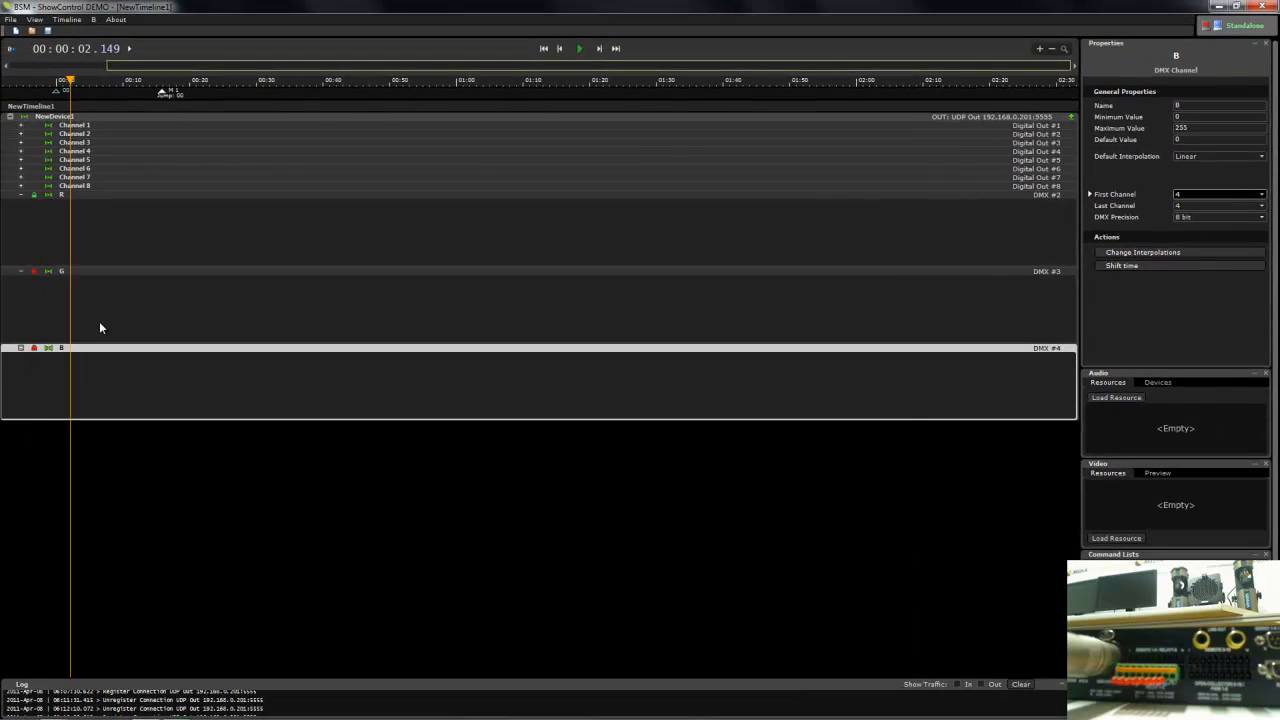
- Unlock the G and B channels and place one point with value 0 at about 3.7 seconds on each of R, G and B
{"action": "left_click", "coordinate": [76, 288]}
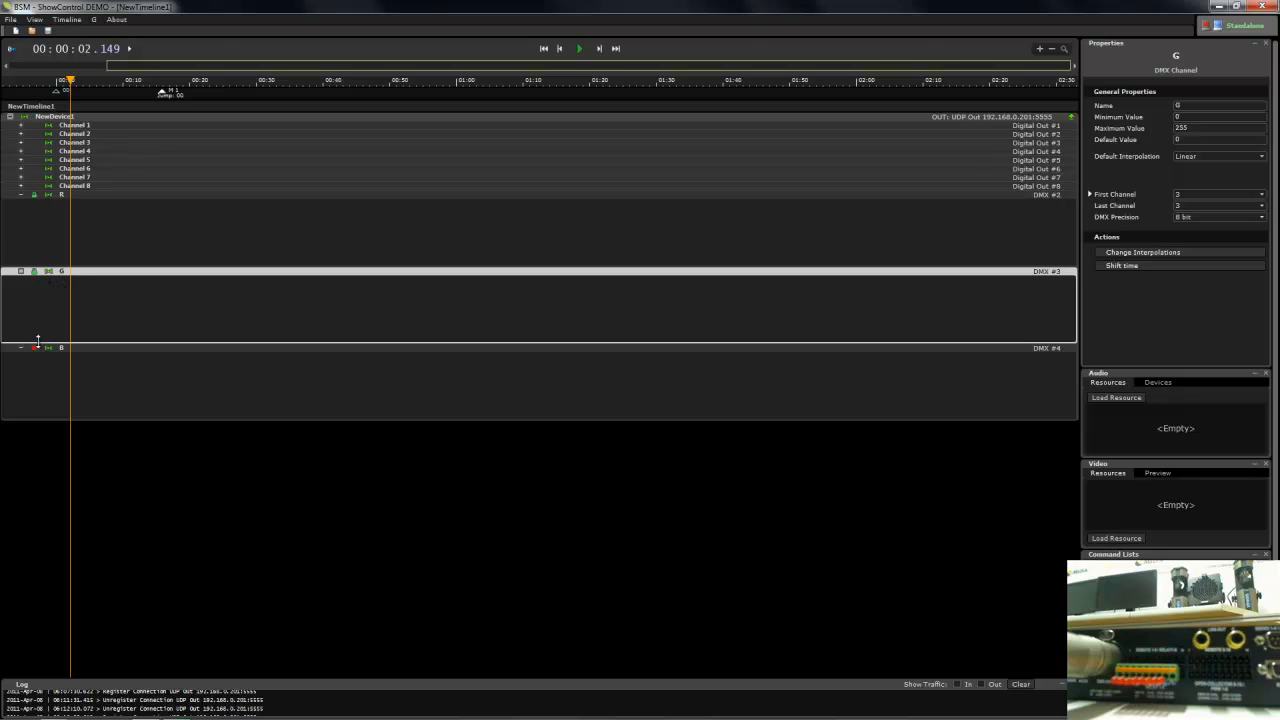
{"action": "left_click", "coordinate": [40, 341]}
{"action": "left_click", "coordinate": [78, 251]}
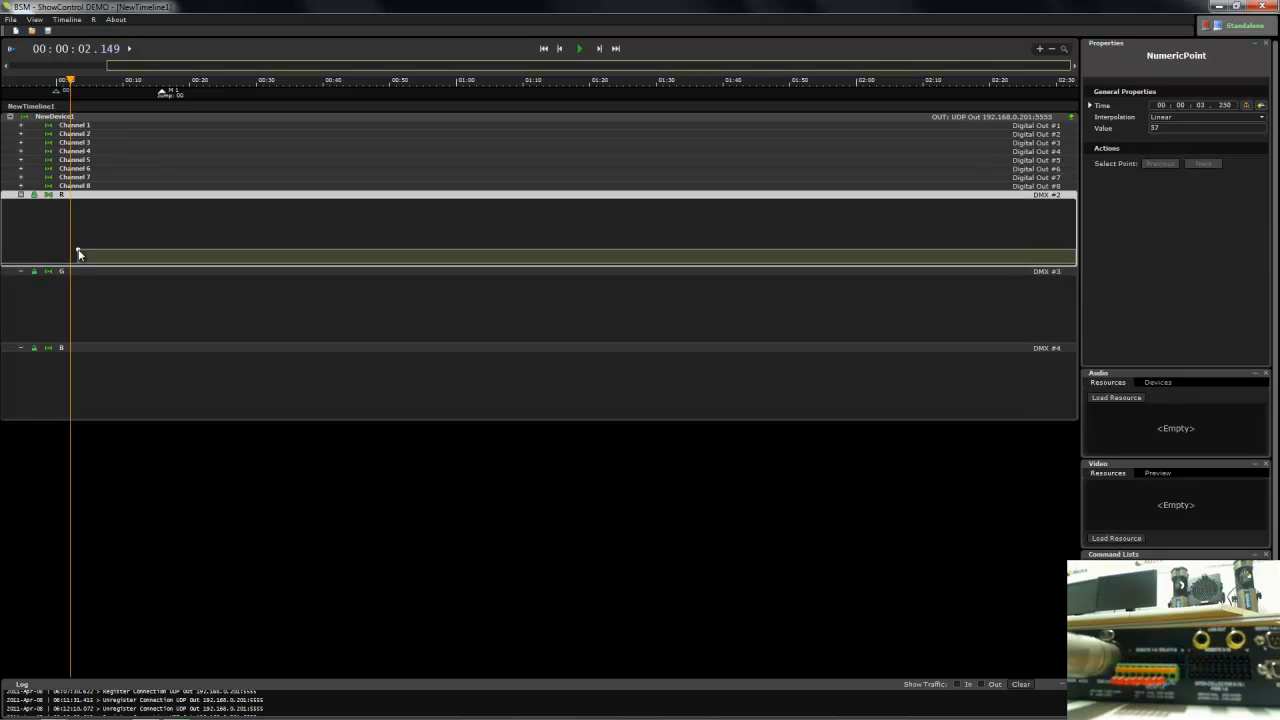
{"action": "left_click_drag", "start_coordinate": [78, 251], "coordinate": [83, 346]}
{"action": "right_click", "coordinate": [83, 347]}
{"action": "left_click", "coordinate": [84, 387]}
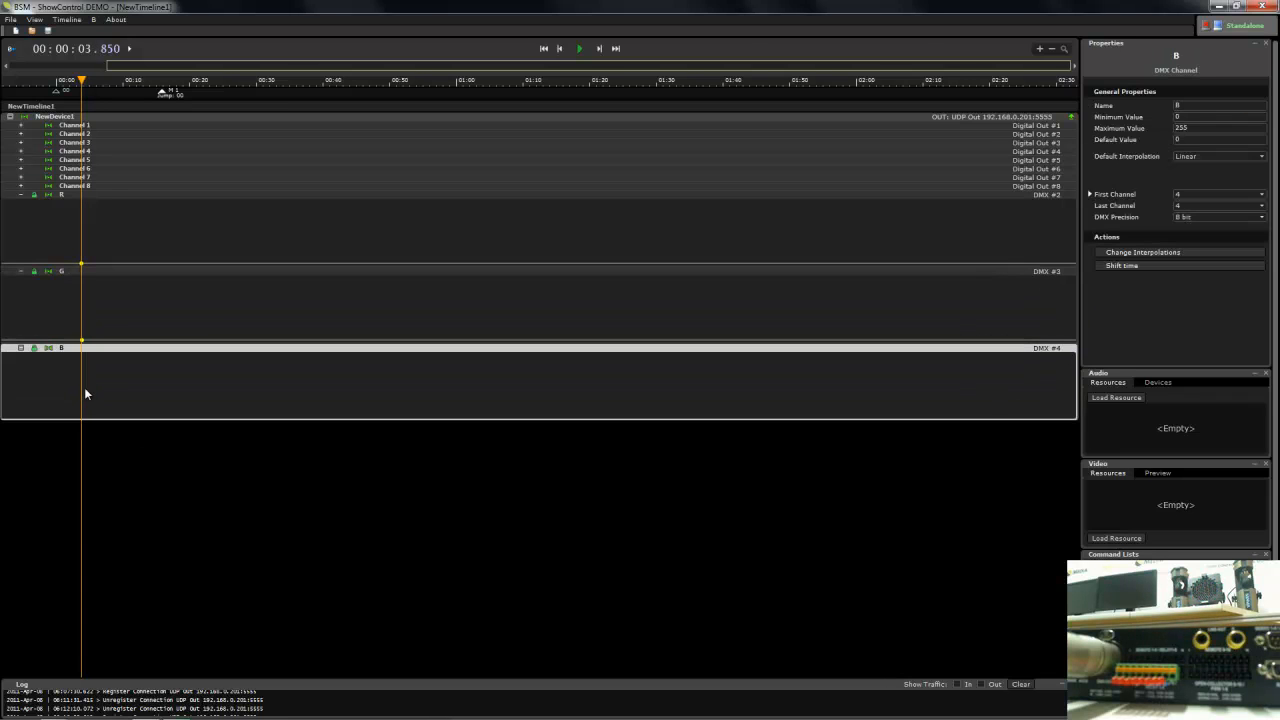
{"action": "left_click", "coordinate": [85, 388]}
{"action": "left_click_drag", "start_coordinate": [85, 392], "coordinate": [82, 430]}
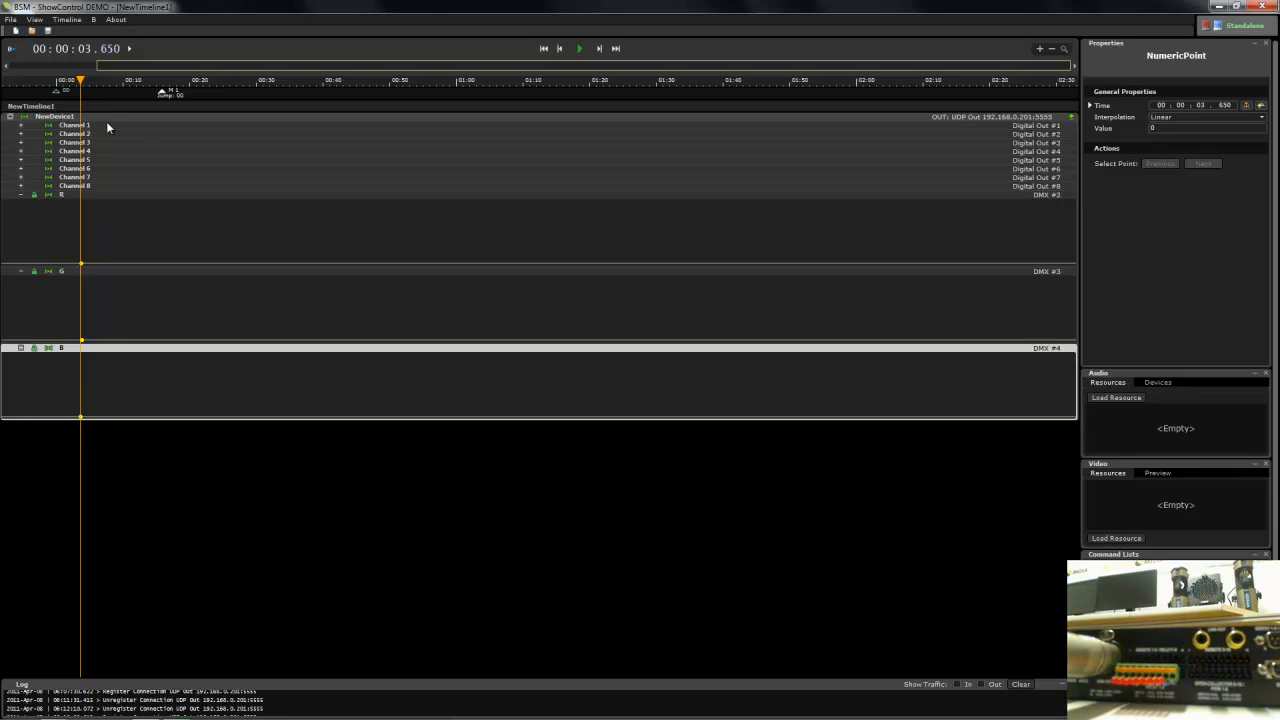
- Expand Channel 8, move R's first point to time 0, and draw a peak at about 3.75 seconds that falls back to 0
{"action": "left_click", "coordinate": [22, 187]}
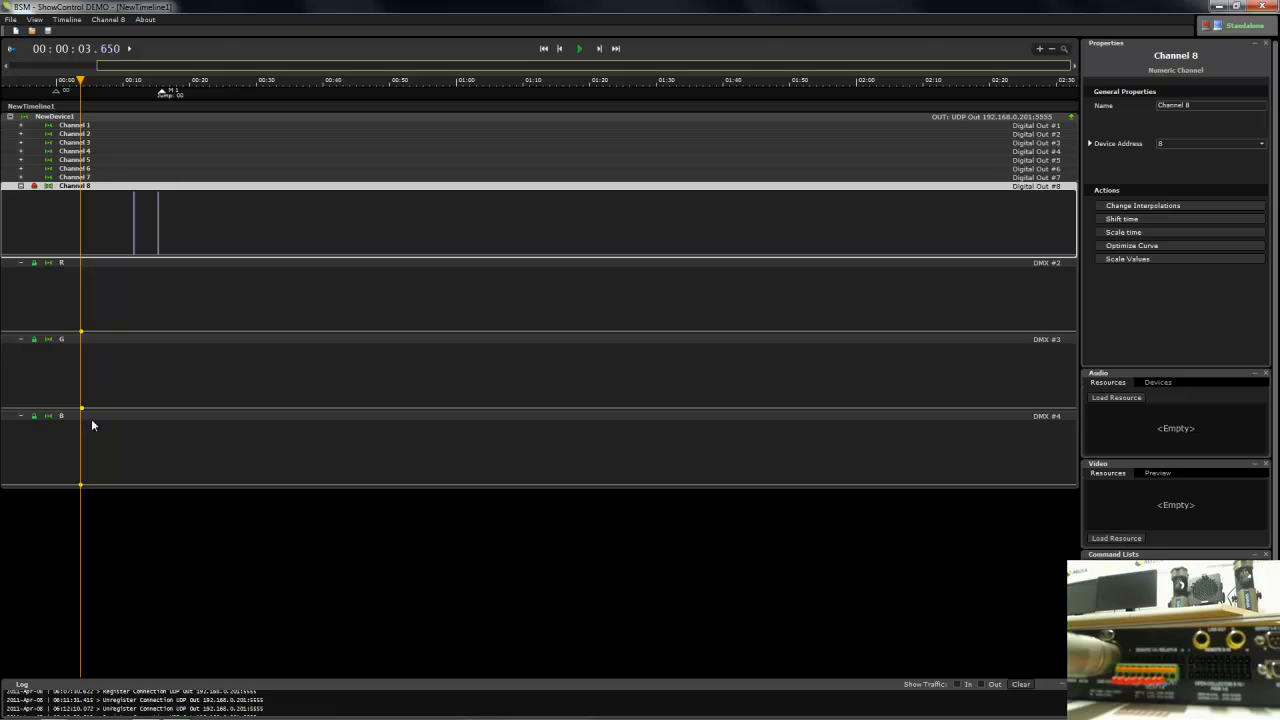
{"action": "left_click_drag", "start_coordinate": [81, 330], "coordinate": [62, 331]}
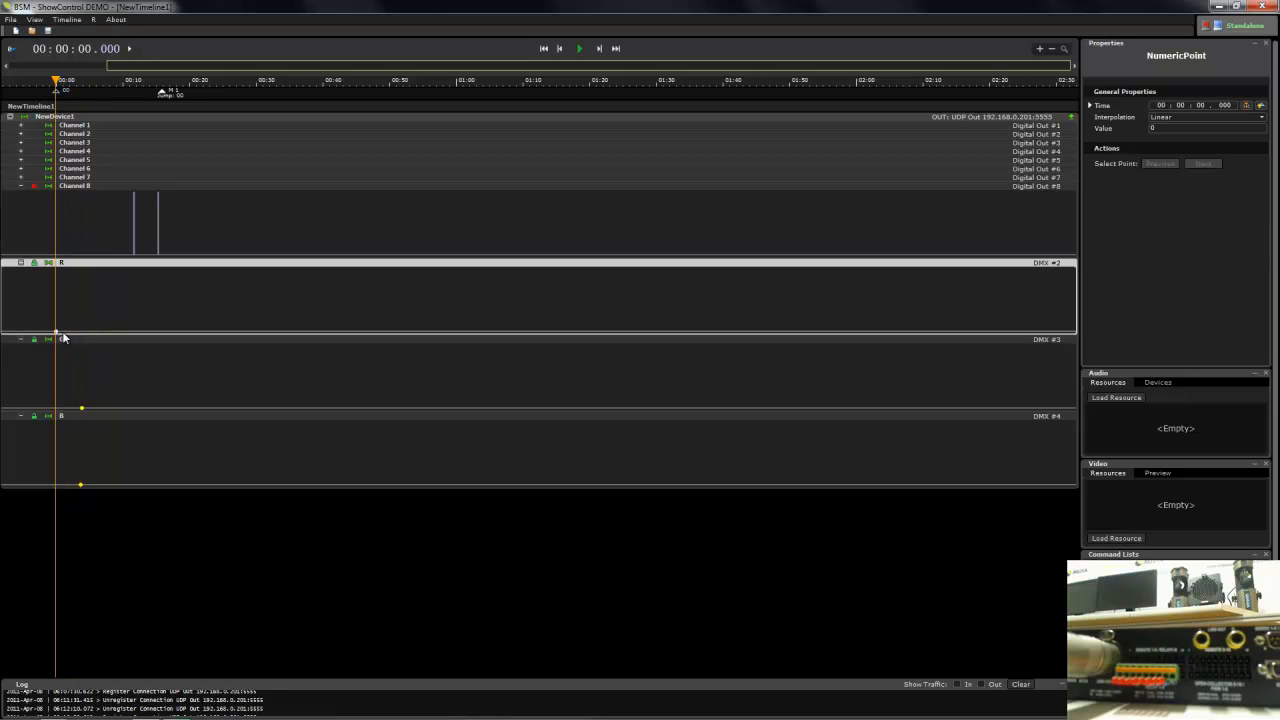
{"action": "left_click", "coordinate": [110, 302]}
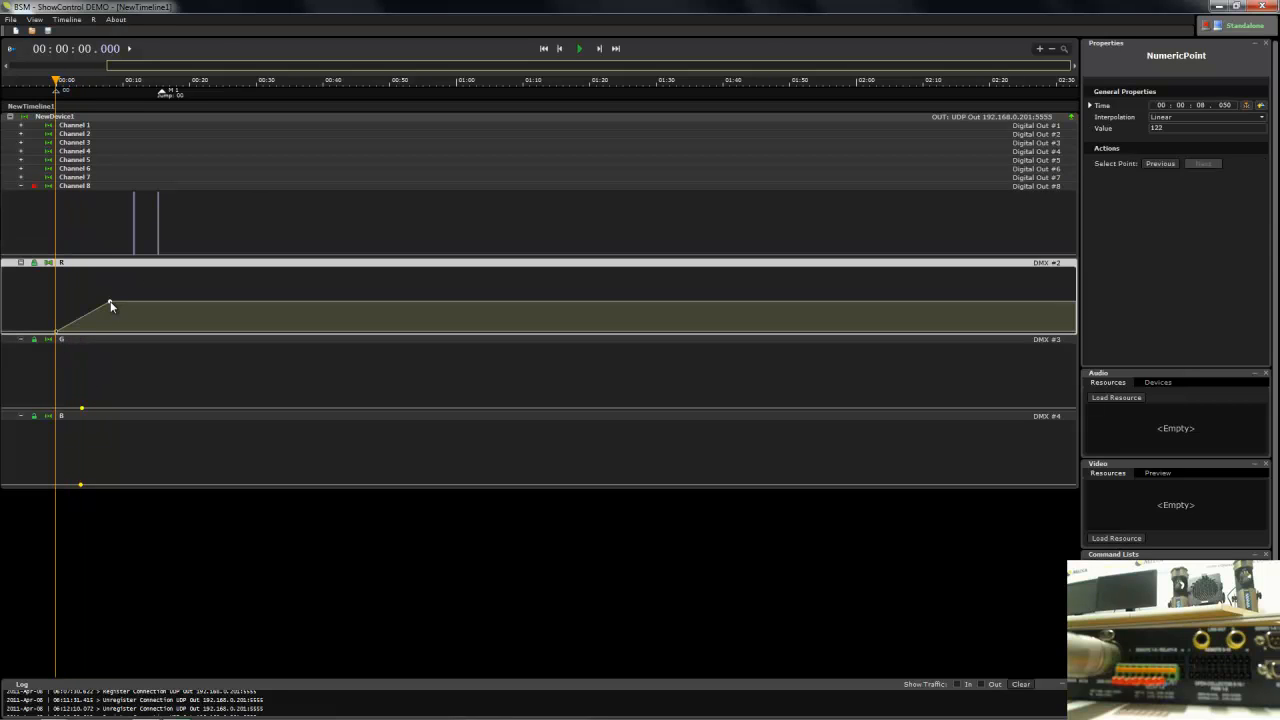
{"action": "left_click_drag", "start_coordinate": [110, 303], "coordinate": [83, 268]}
{"action": "left_click", "coordinate": [90, 316]}
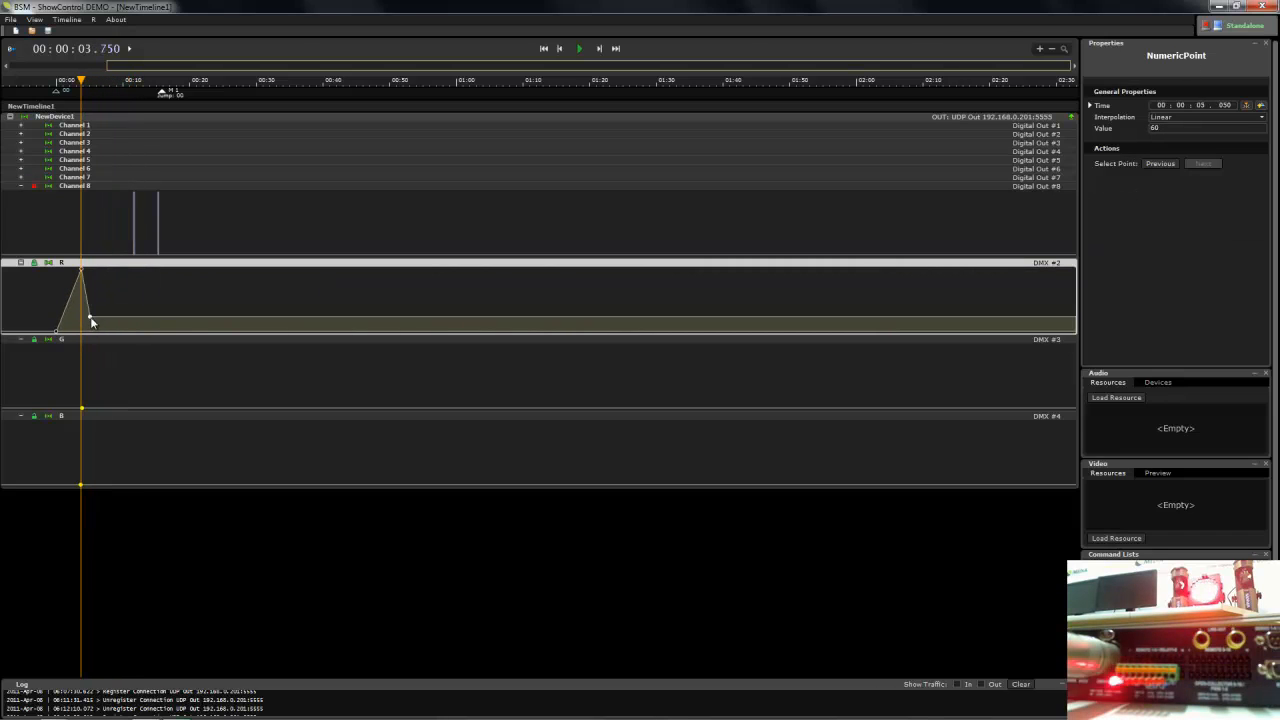
{"action": "left_click_drag", "start_coordinate": [90, 316], "coordinate": [93, 332]}
- Add a second tall peak and a low third peak to the R curve, ending at value 0 at 15.850 seconds
{"action": "left_click", "coordinate": [104, 276]}
{"action": "left_click_drag", "start_coordinate": [103, 274], "coordinate": [121, 330]}
{"action": "left_click", "coordinate": [120, 307]}
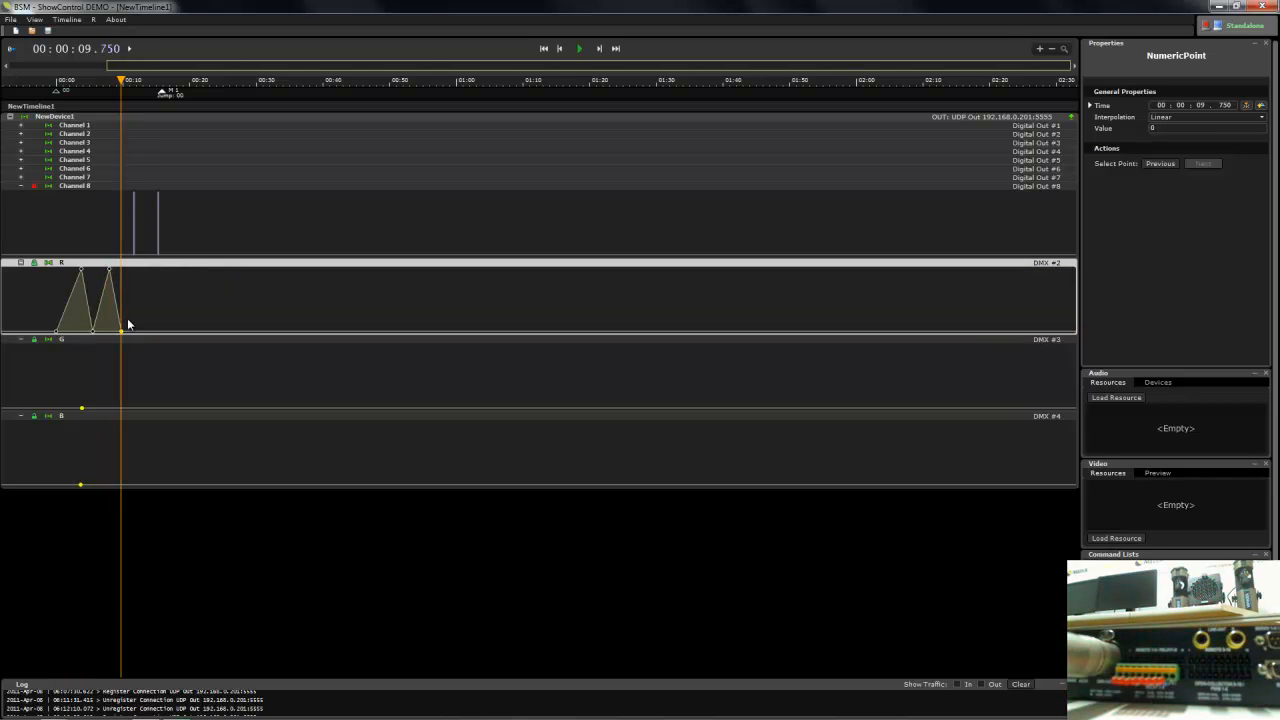
{"action": "left_click", "coordinate": [130, 318]}
{"action": "left_click", "coordinate": [163, 331]}
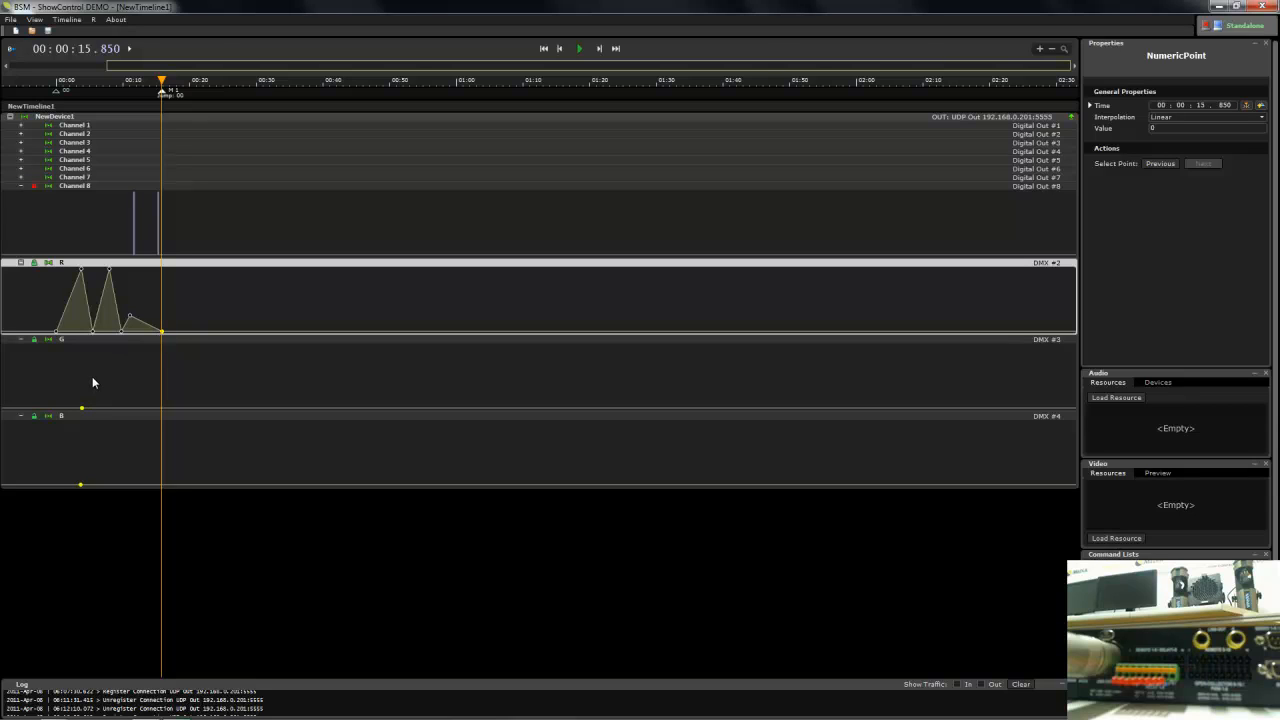
- Shape the G curve from time 0 with a small peak, a 0 point at 4.550 seconds, a 255 peak at 10.250 seconds, and 0 at 15.850 seconds
{"action": "left_click", "coordinate": [57, 409]}
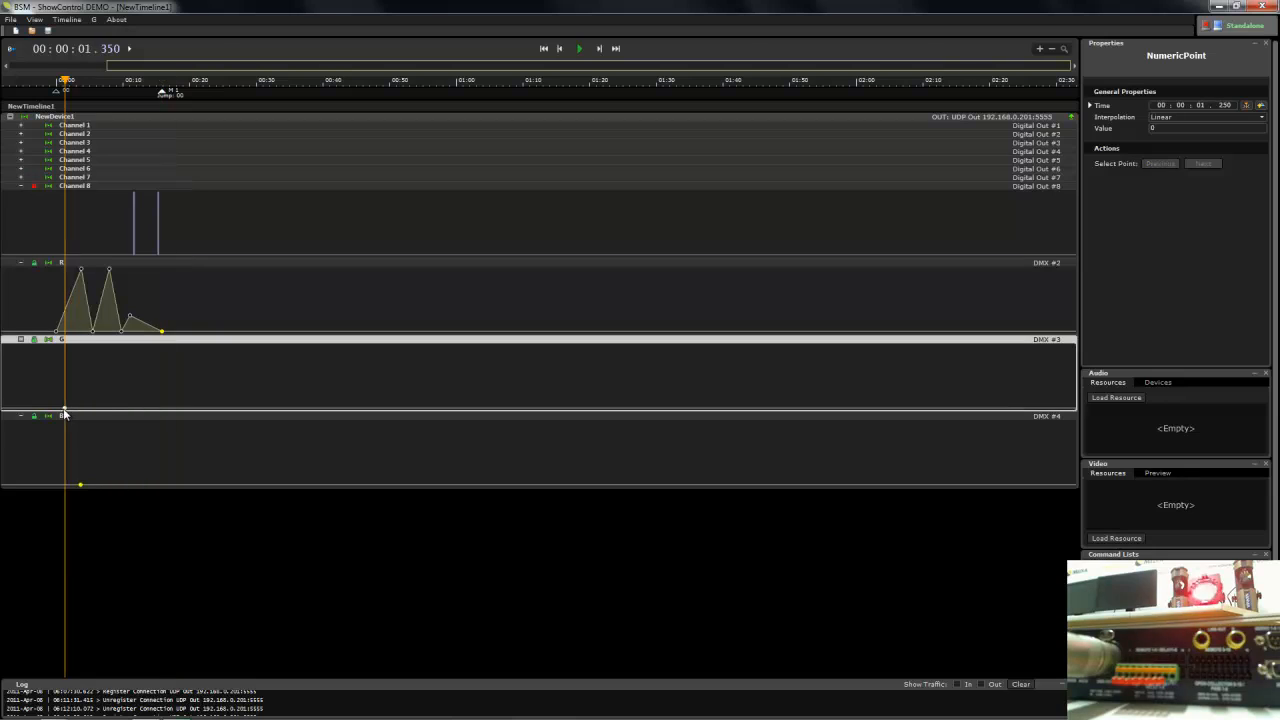
{"action": "left_click_drag", "start_coordinate": [82, 394], "coordinate": [125, 349]}
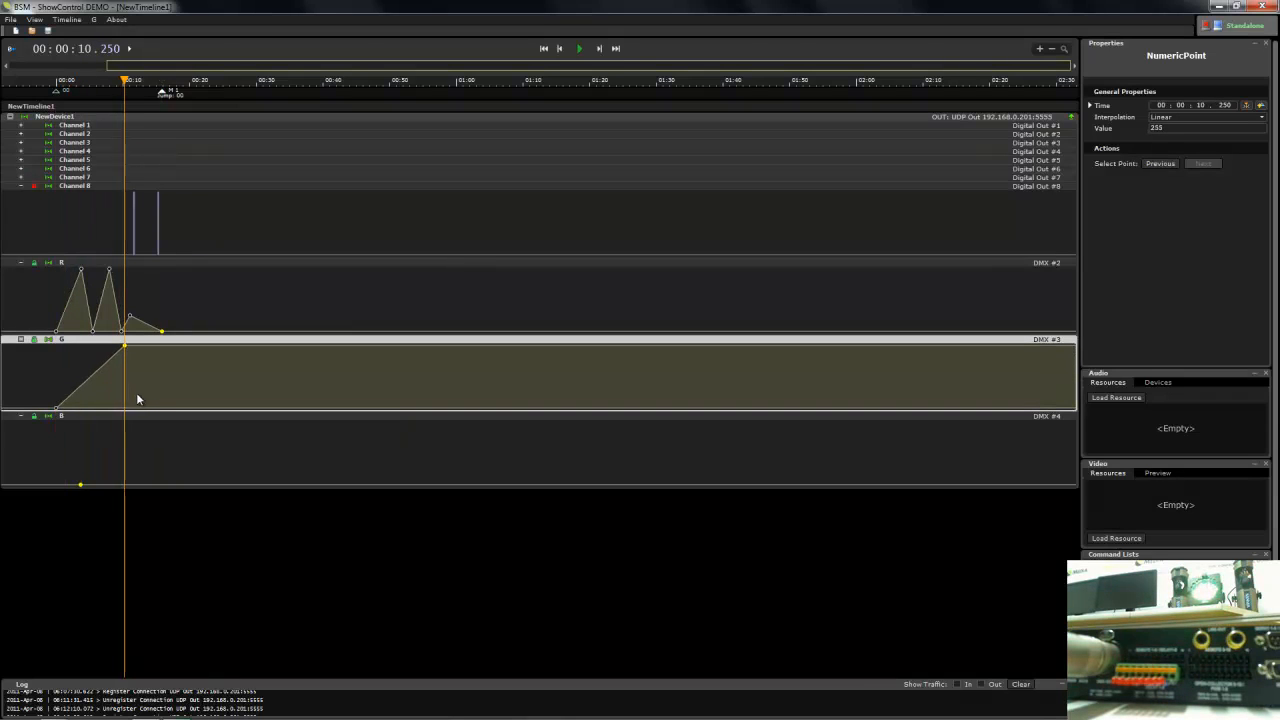
{"action": "left_click", "coordinate": [138, 400]}
{"action": "left_click_drag", "start_coordinate": [139, 404], "coordinate": [161, 408]}
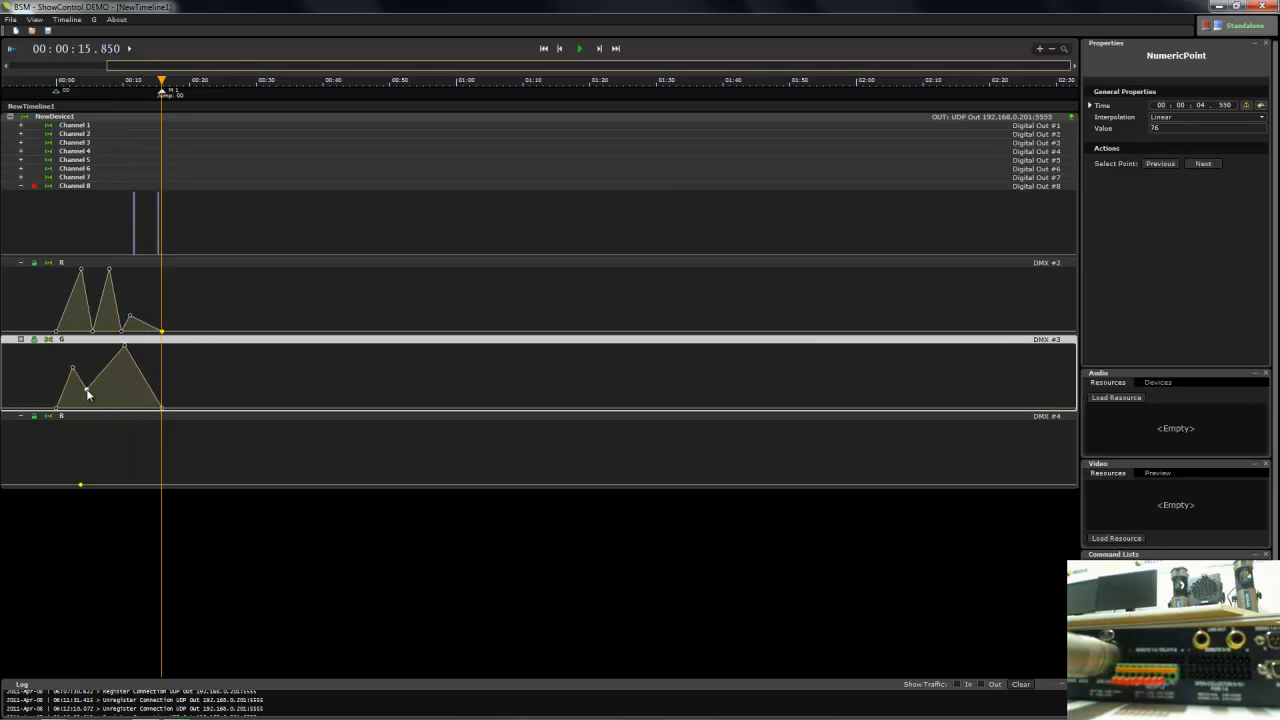
{"action": "left_click_drag", "start_coordinate": [86, 388], "coordinate": [87, 420]}
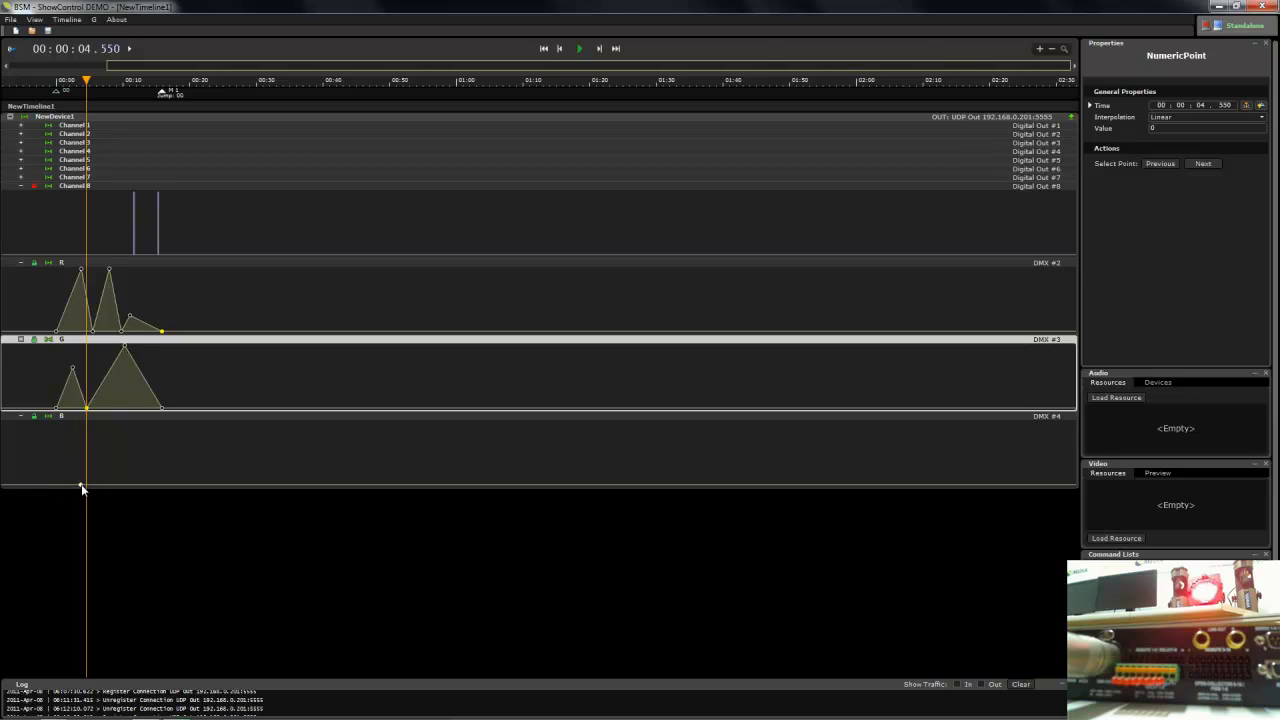
- Shape the B curve from time 0 with three rising peaks, the last at about 11.45 seconds, ending at 0 at 15.850 seconds
{"action": "left_click", "coordinate": [57, 488]}
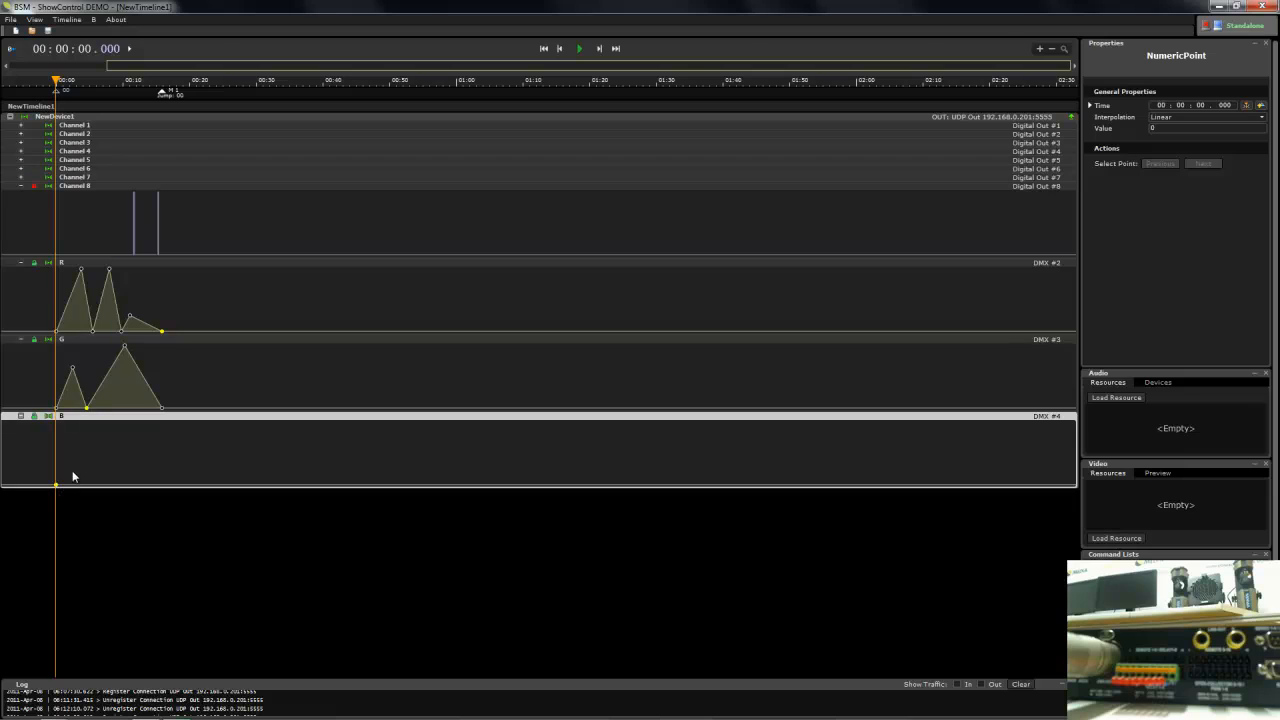
{"action": "left_click", "coordinate": [72, 469]}
{"action": "left_click", "coordinate": [85, 482]}
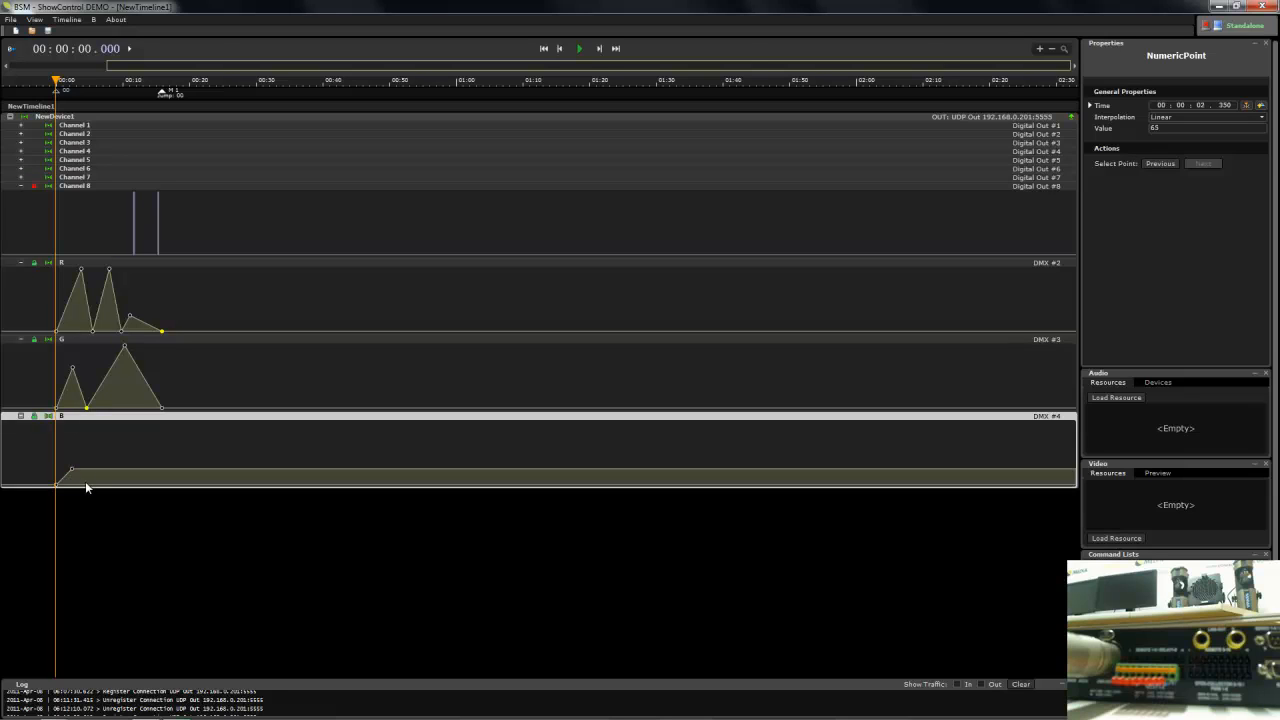
{"action": "left_click", "coordinate": [105, 432]}
{"action": "left_click", "coordinate": [117, 484]}
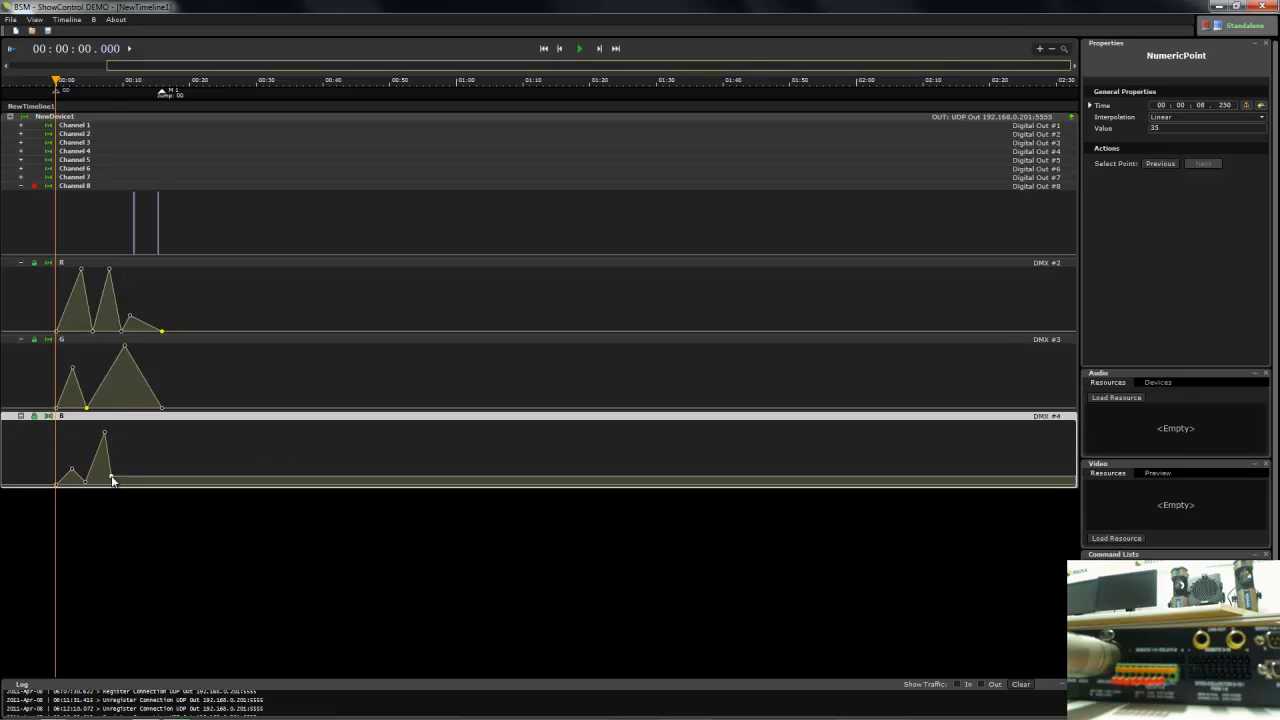
{"action": "left_click", "coordinate": [128, 433]}
{"action": "left_click_drag", "start_coordinate": [128, 433], "coordinate": [135, 425]}
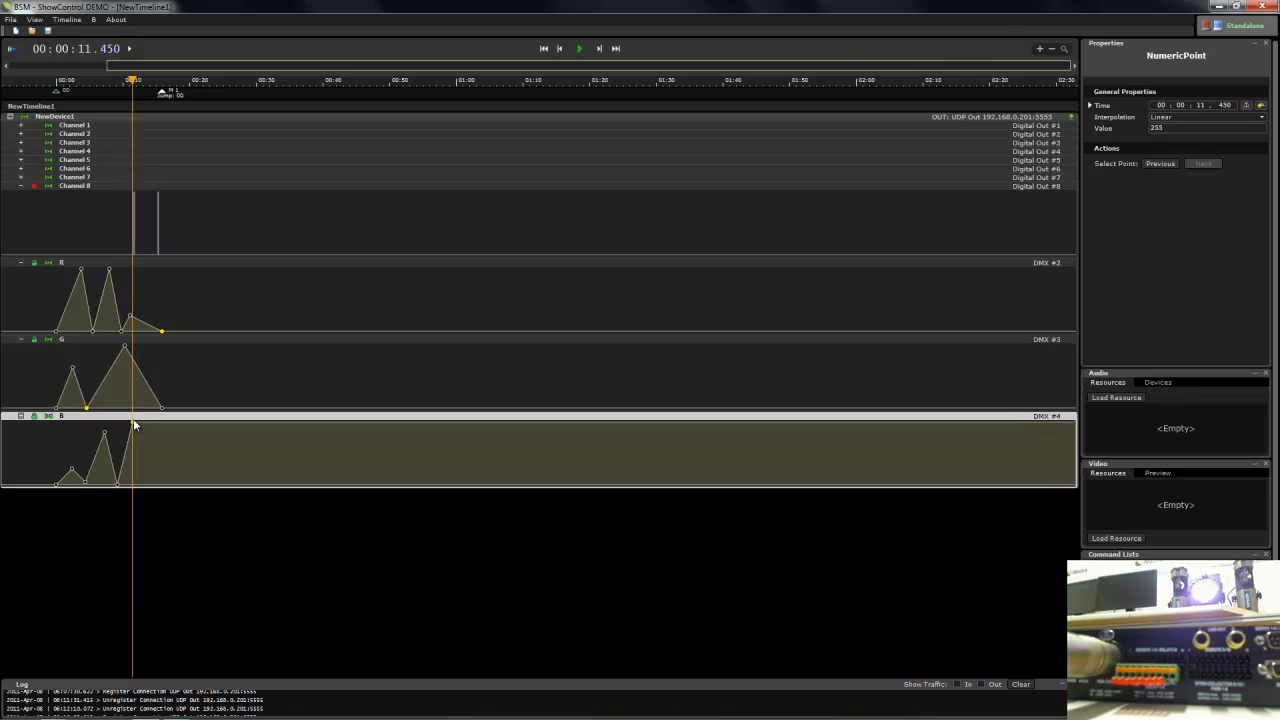
{"action": "left_click", "coordinate": [161, 484]}
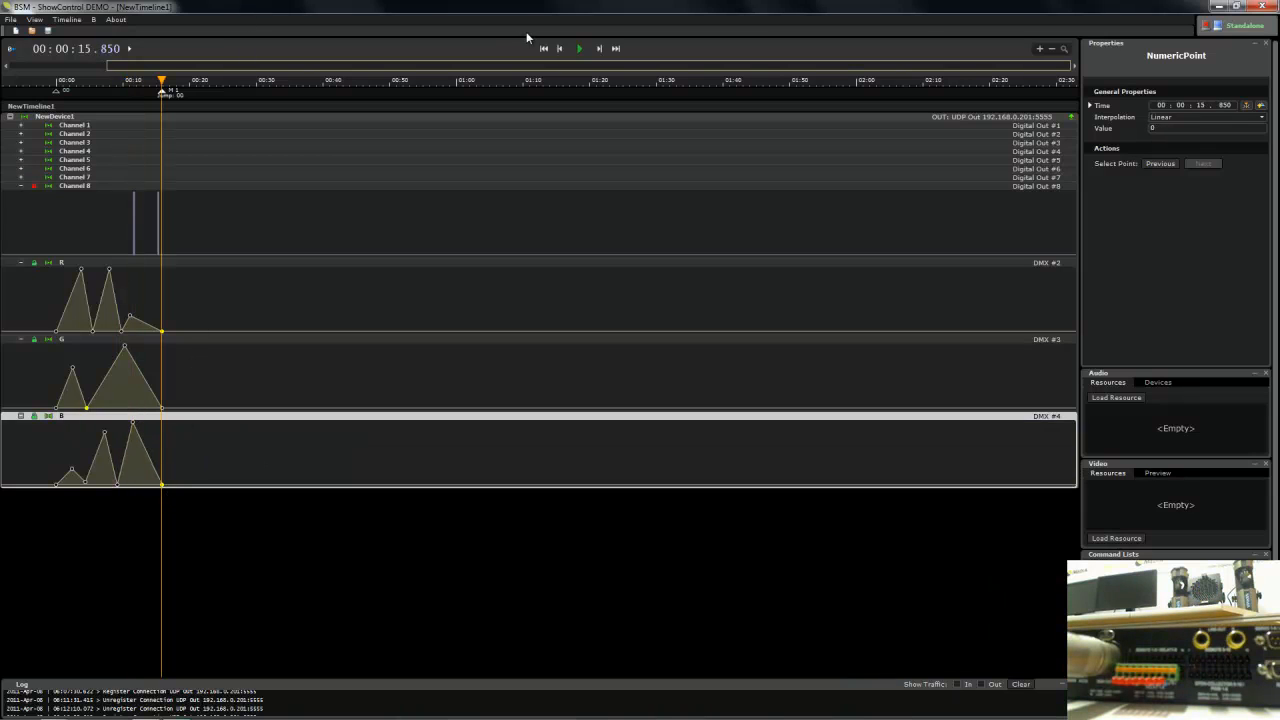
- Rewind and play the timeline to preview the R, G and B lighting curves, and stop playback
{"action": "left_click", "coordinate": [561, 49]}
{"action": "left_click", "coordinate": [575, 50]}
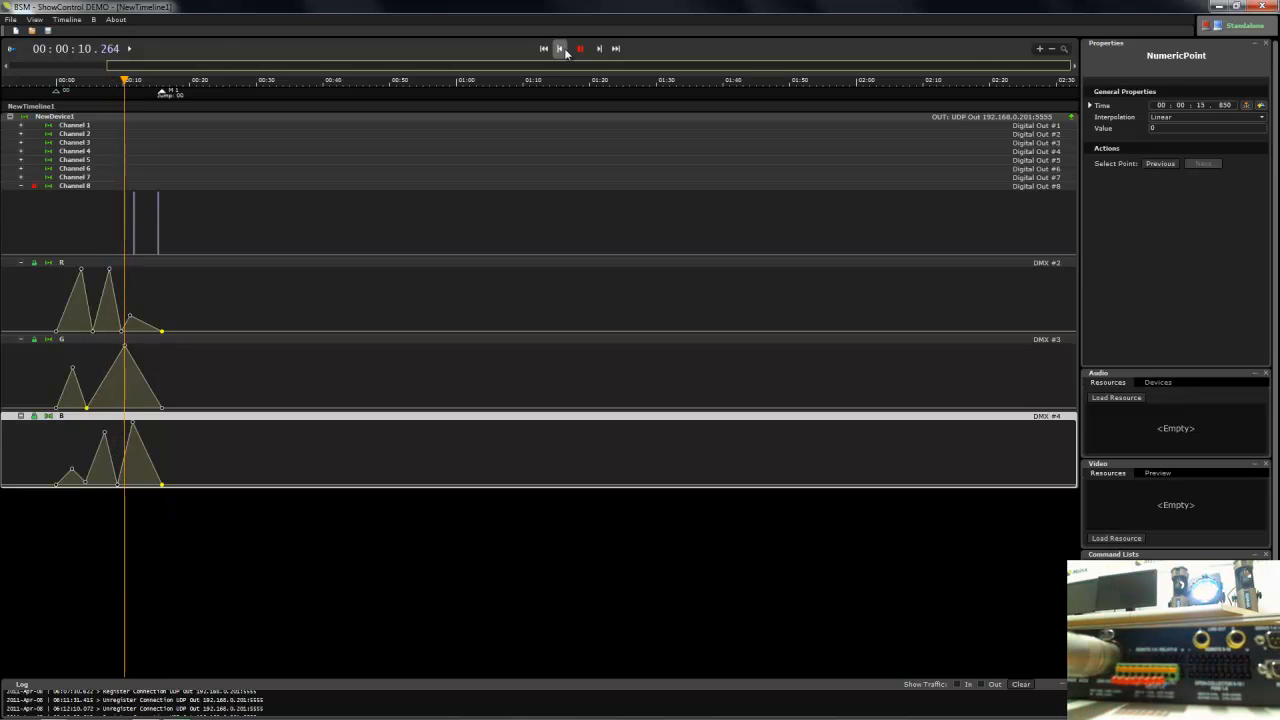
{"action": "left_click", "coordinate": [561, 49]}
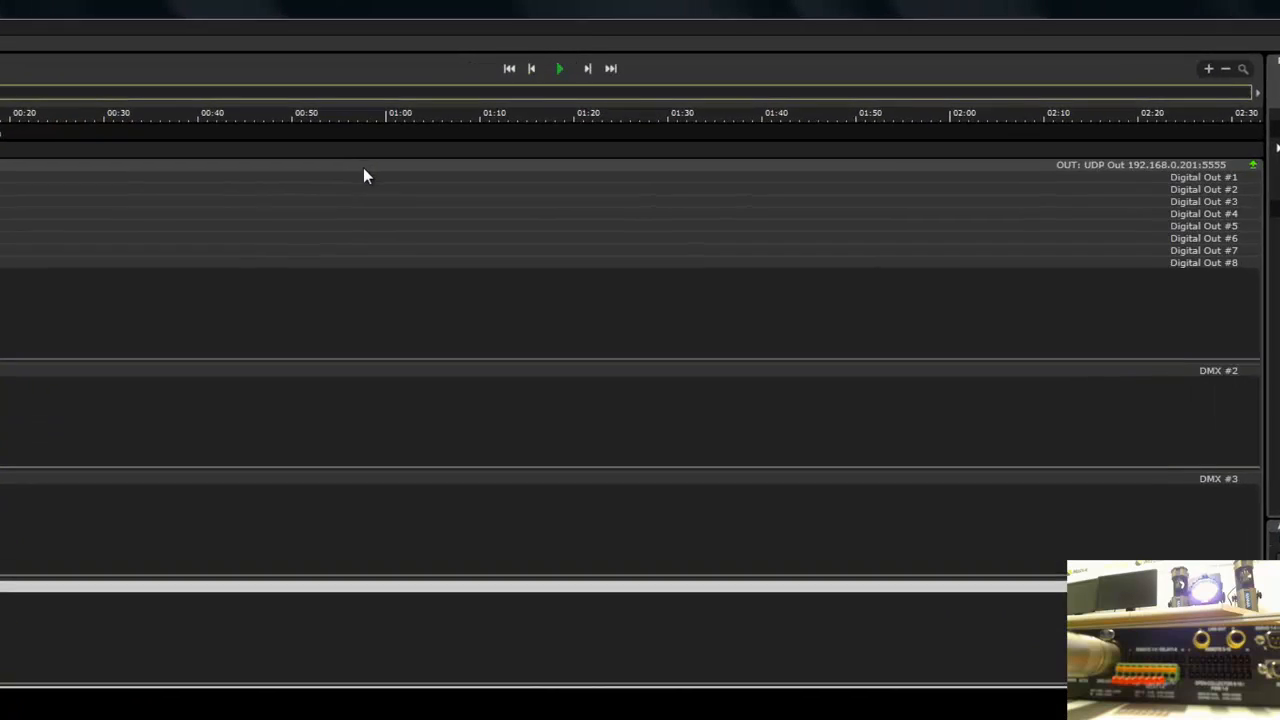
- Add an audio channel to NewDevice1 and select it in the timeline
{"action": "right_click", "coordinate": [431, 124]}
{"action": "mouse_move", "coordinate": [468, 132]}
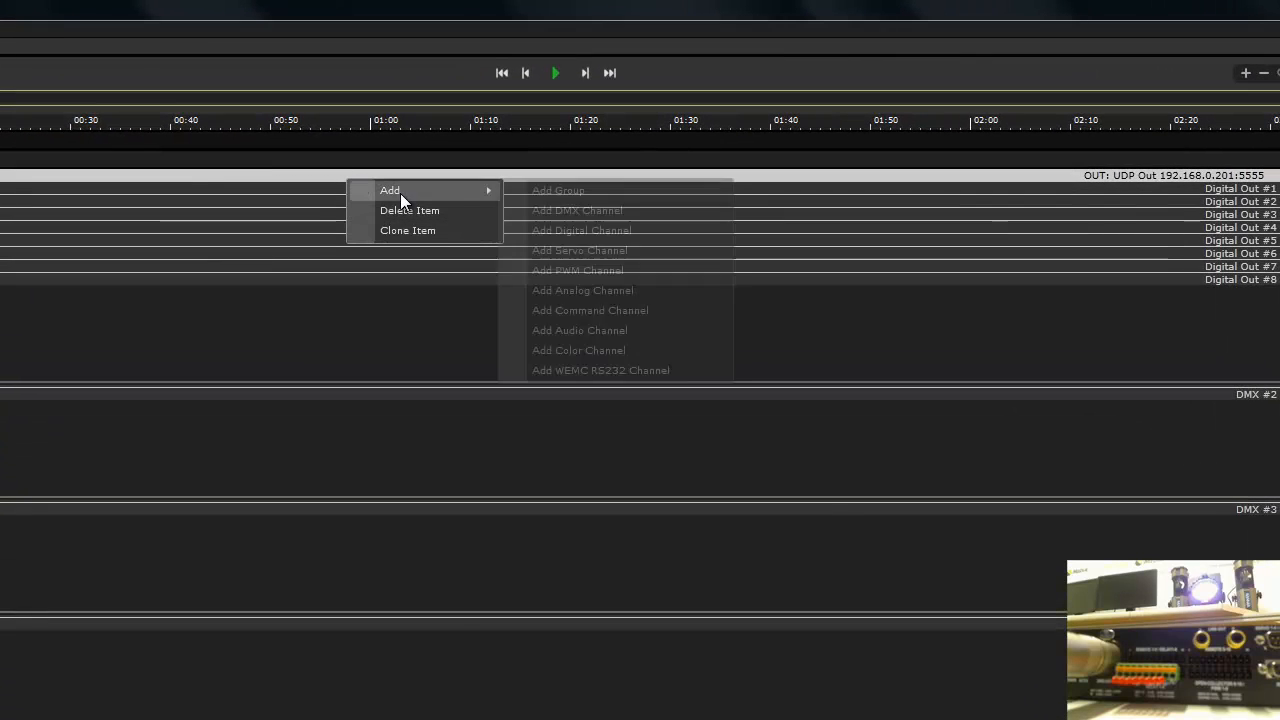
{"action": "left_click", "coordinate": [644, 330]}
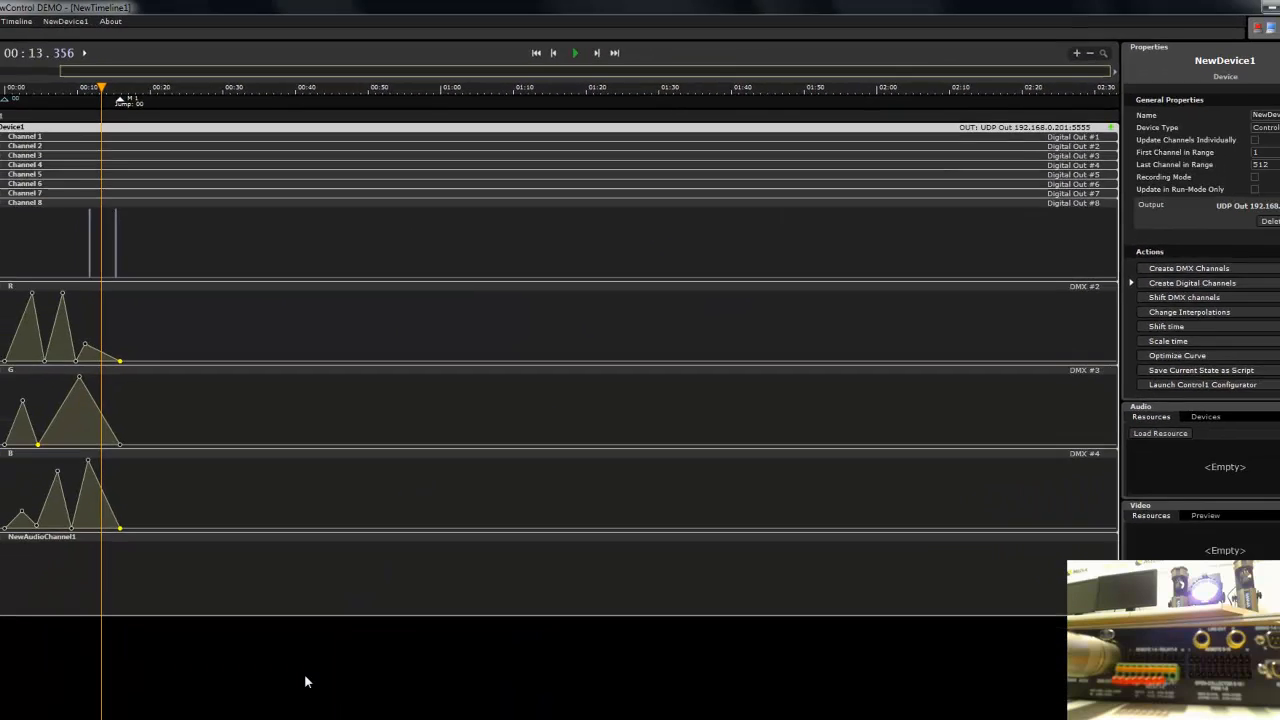
{"action": "left_click", "coordinate": [352, 573]}
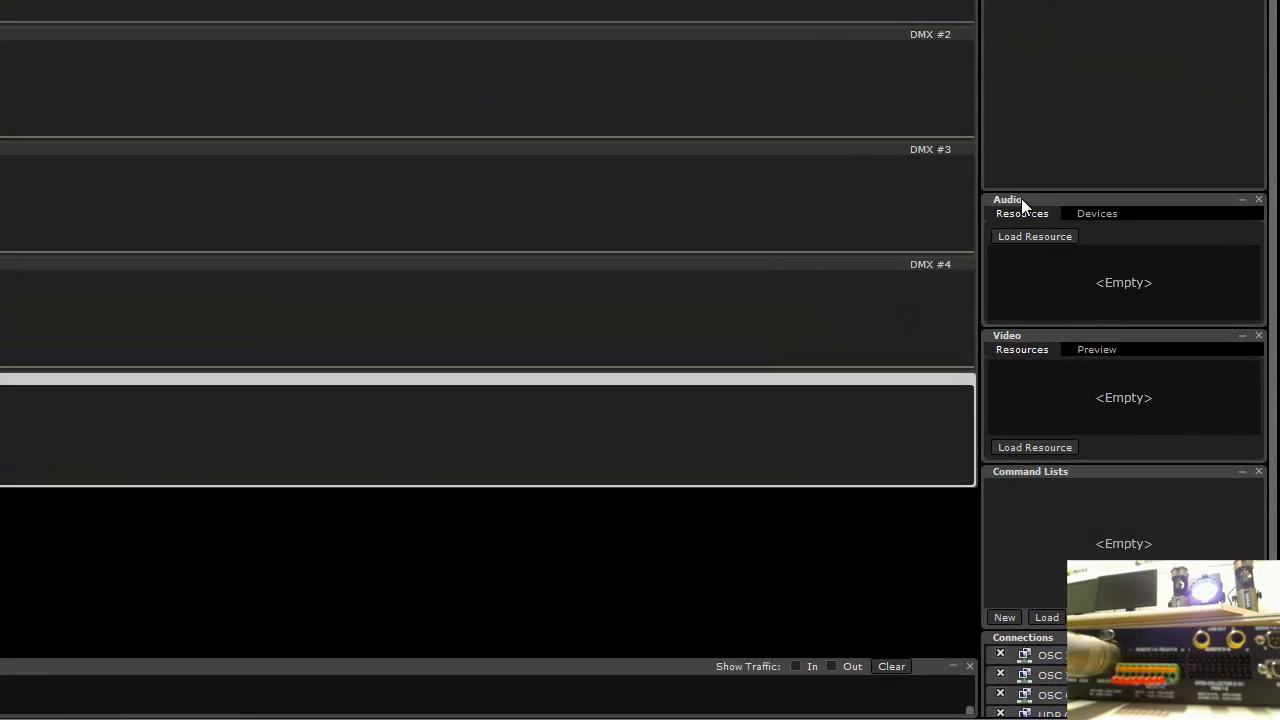
{"action": "left_click", "coordinate": [1025, 238]}
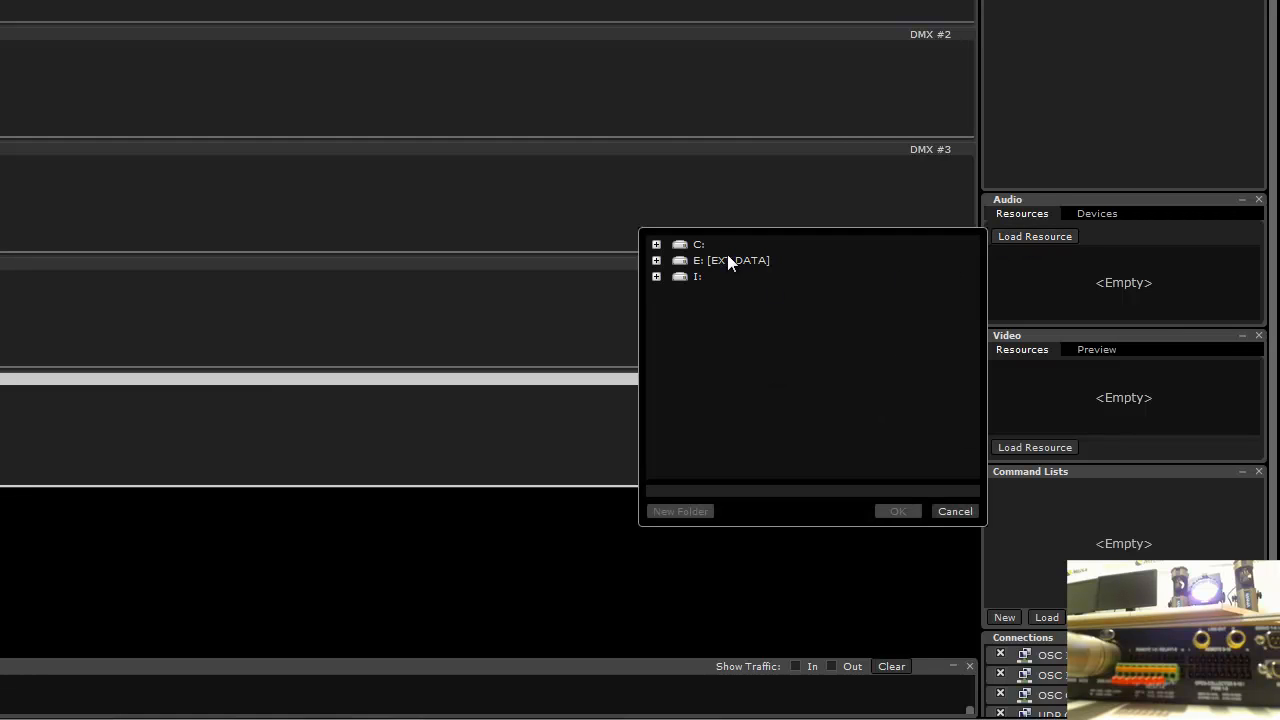
{"action": "left_click", "coordinate": [691, 259]}
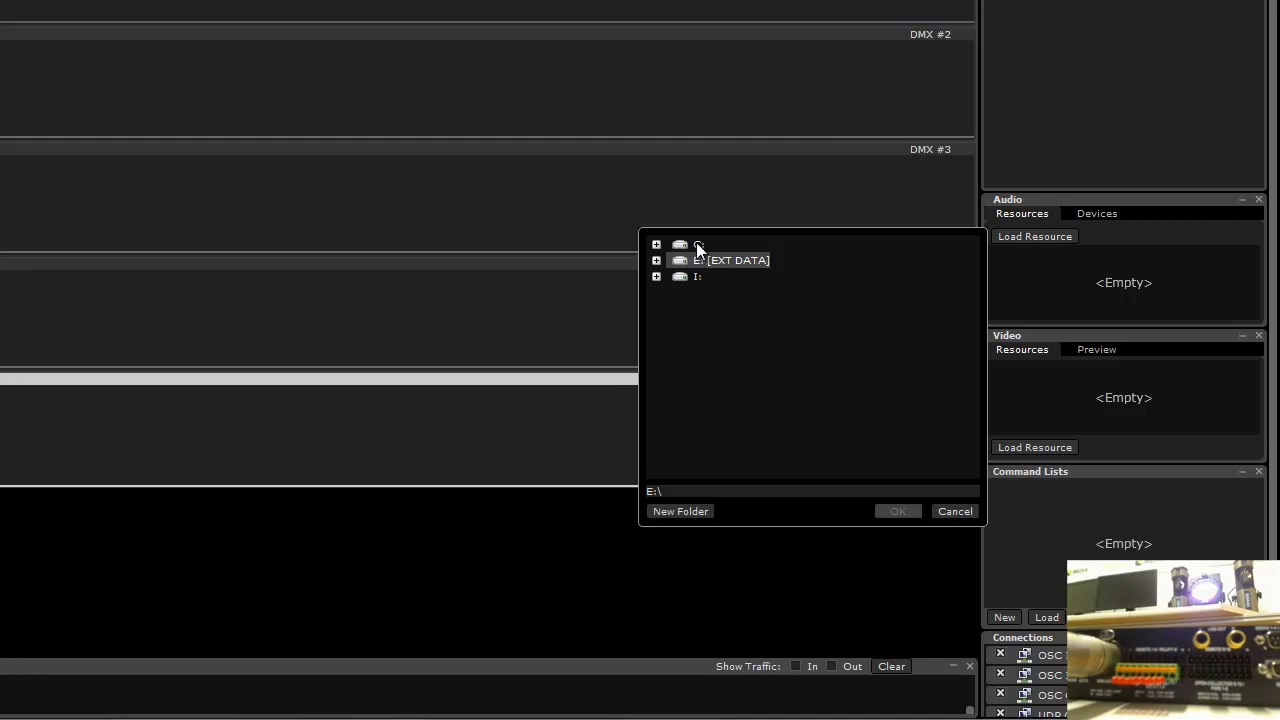
{"action": "double_click", "coordinate": [698, 246]}
{"action": "double_click", "coordinate": [706, 276]}
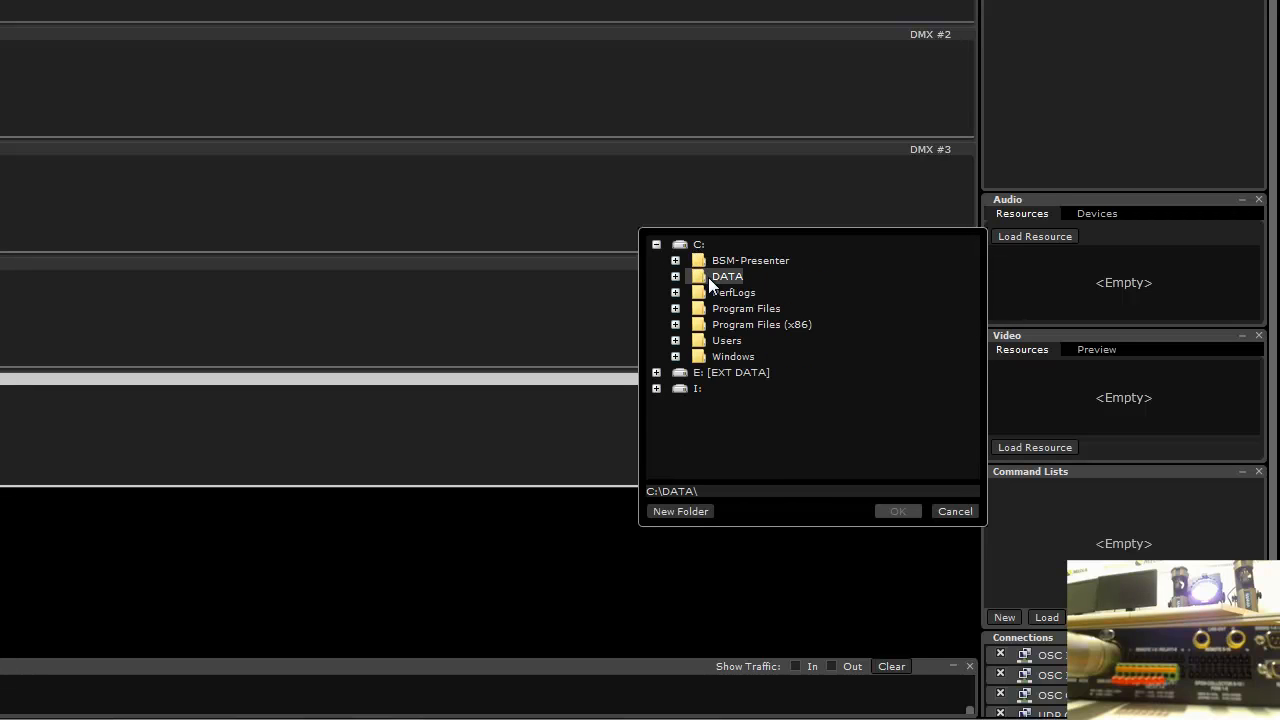
{"action": "double_click", "coordinate": [739, 322]}
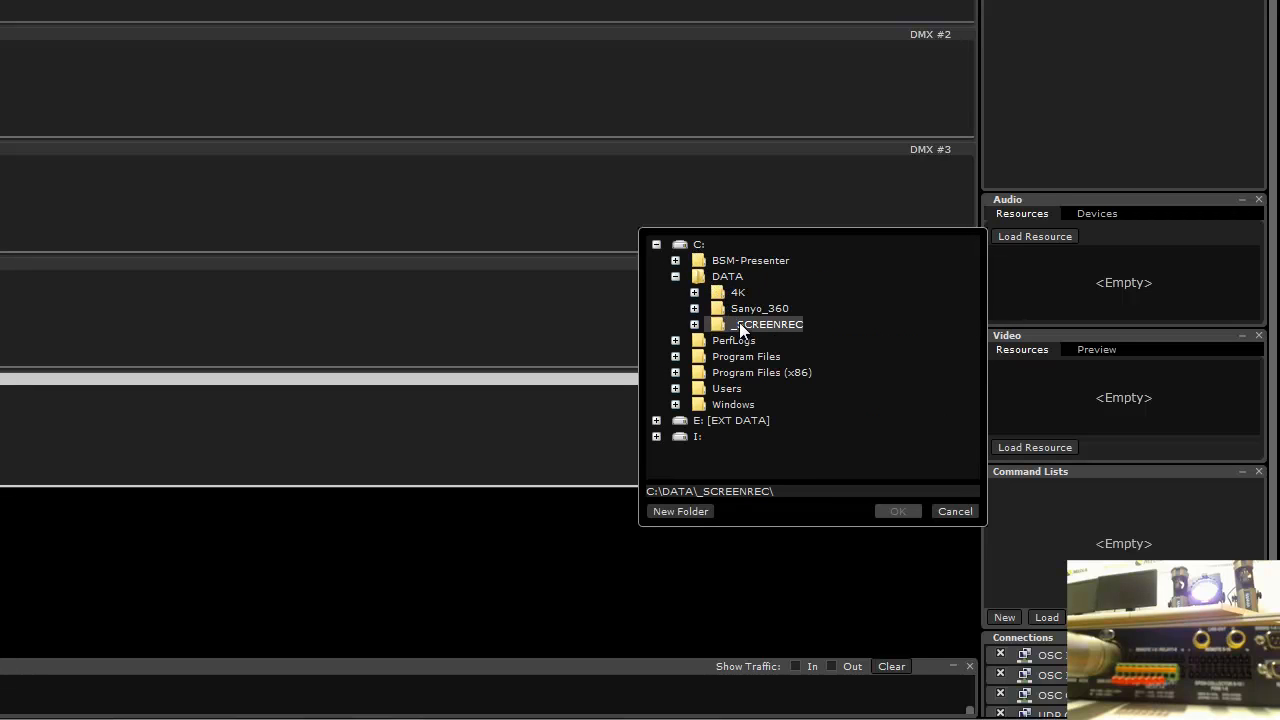
{"action": "double_click", "coordinate": [764, 420]}
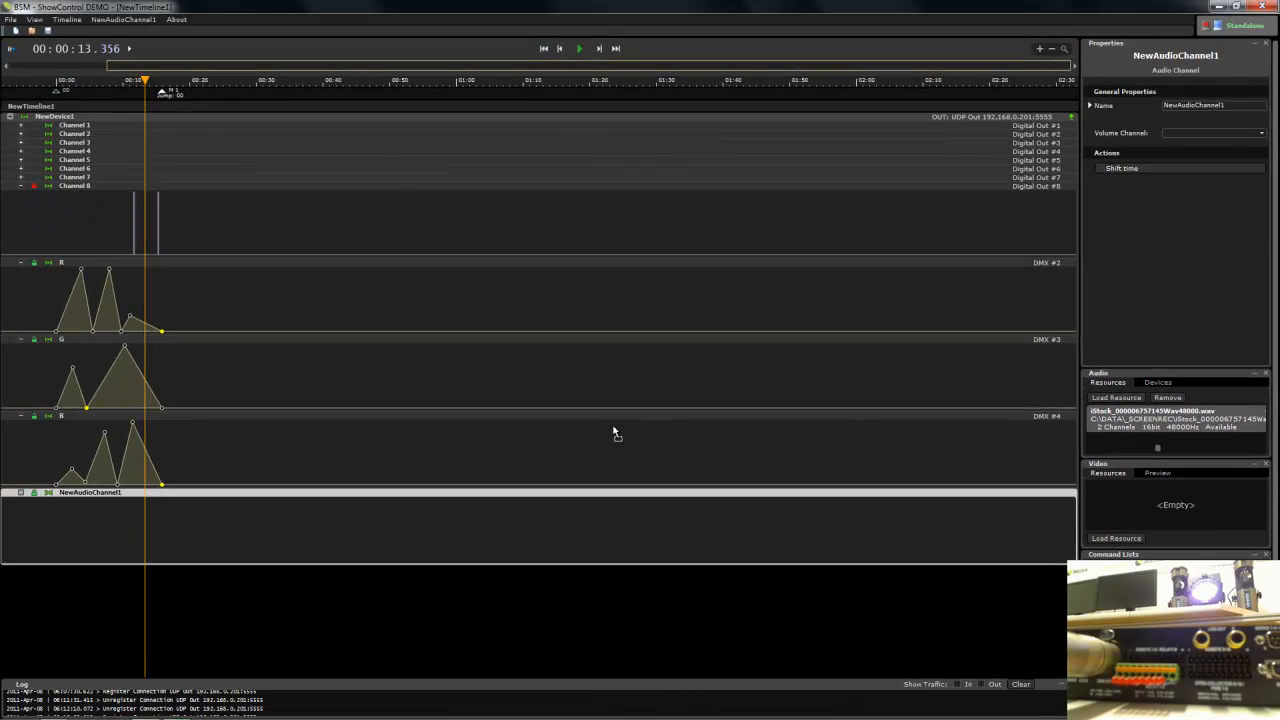
- Place the loaded audio resource on NewAudioChannel1 and set its start time to 00:00:00.000
{"action": "left_click_drag", "start_coordinate": [162, 529], "coordinate": [160, 530]}
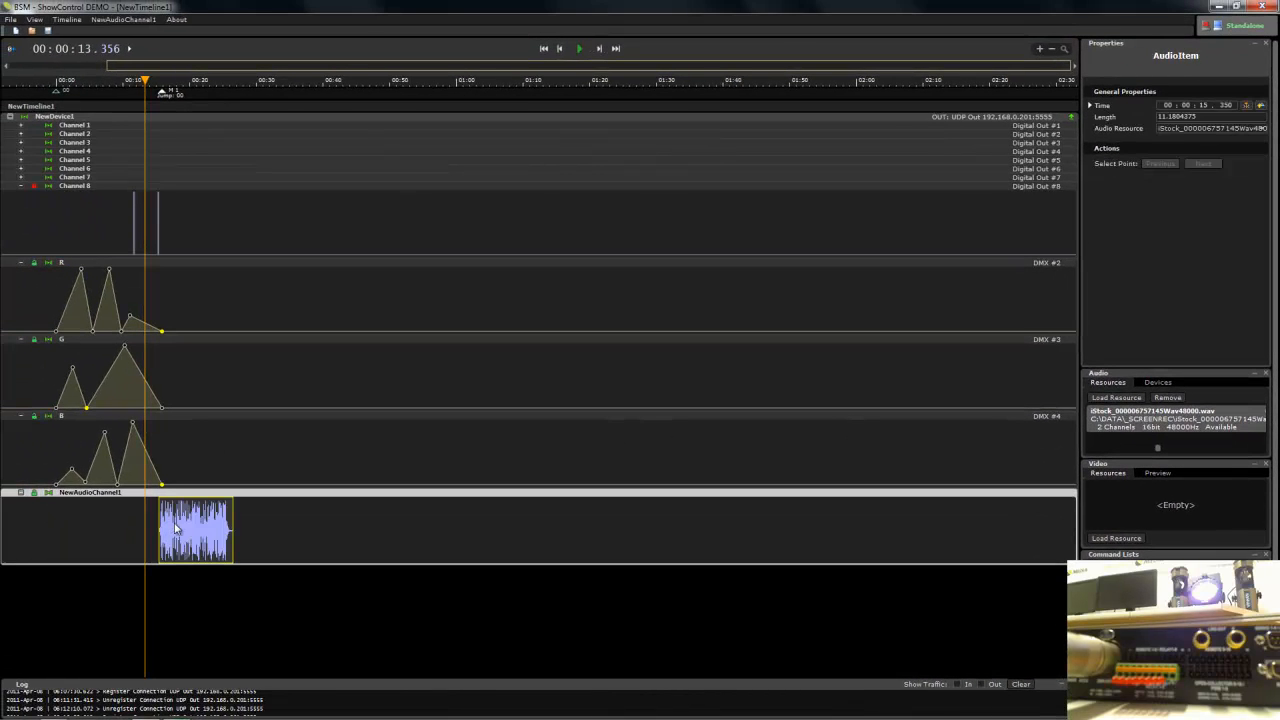
{"action": "left_click", "coordinate": [1168, 105]}
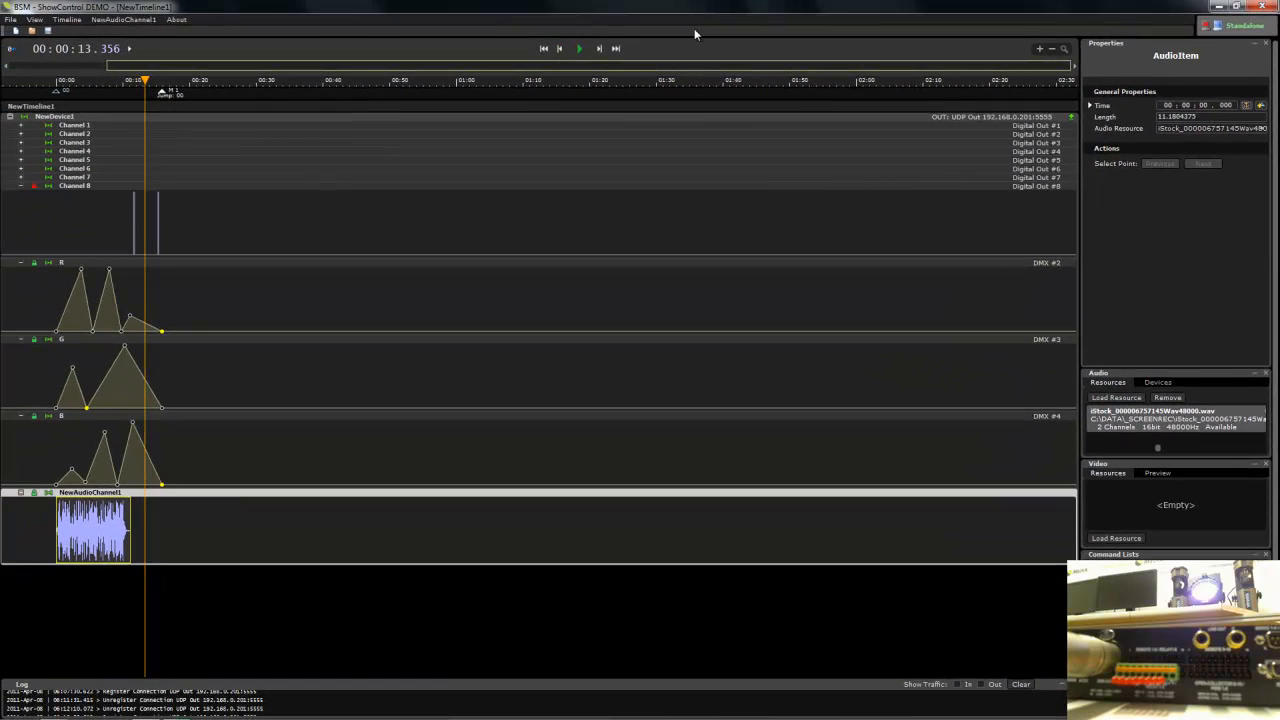
- Rewind and play the timeline to preview the audio together with the lighting curves
{"action": "left_click", "coordinate": [561, 50]}
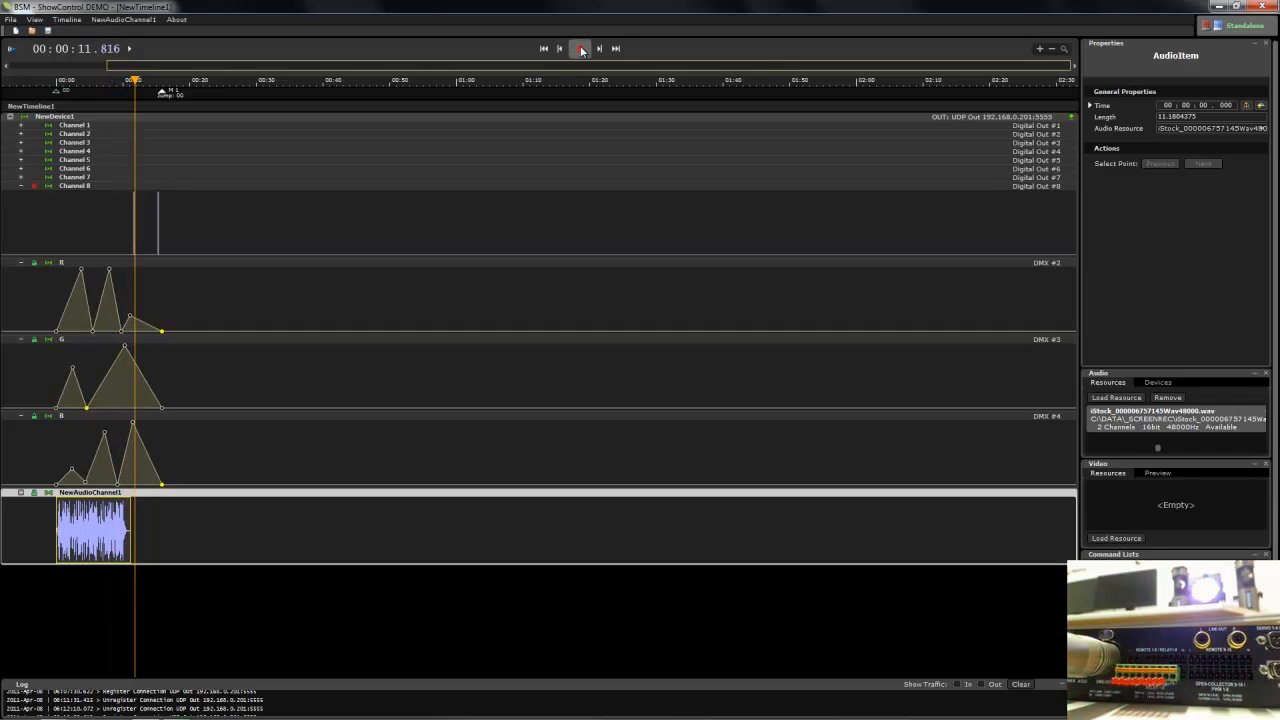
{"action": "left_click", "coordinate": [581, 50]}
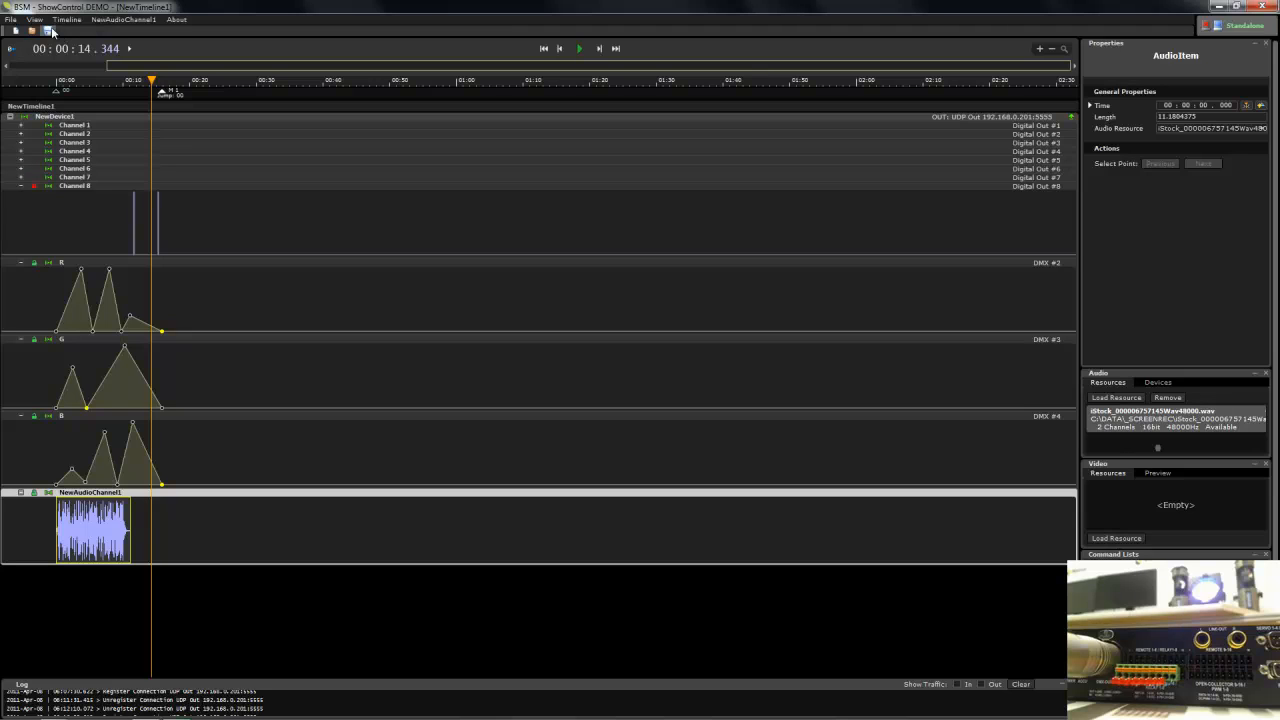
{"action": "left_click", "coordinate": [561, 50]}
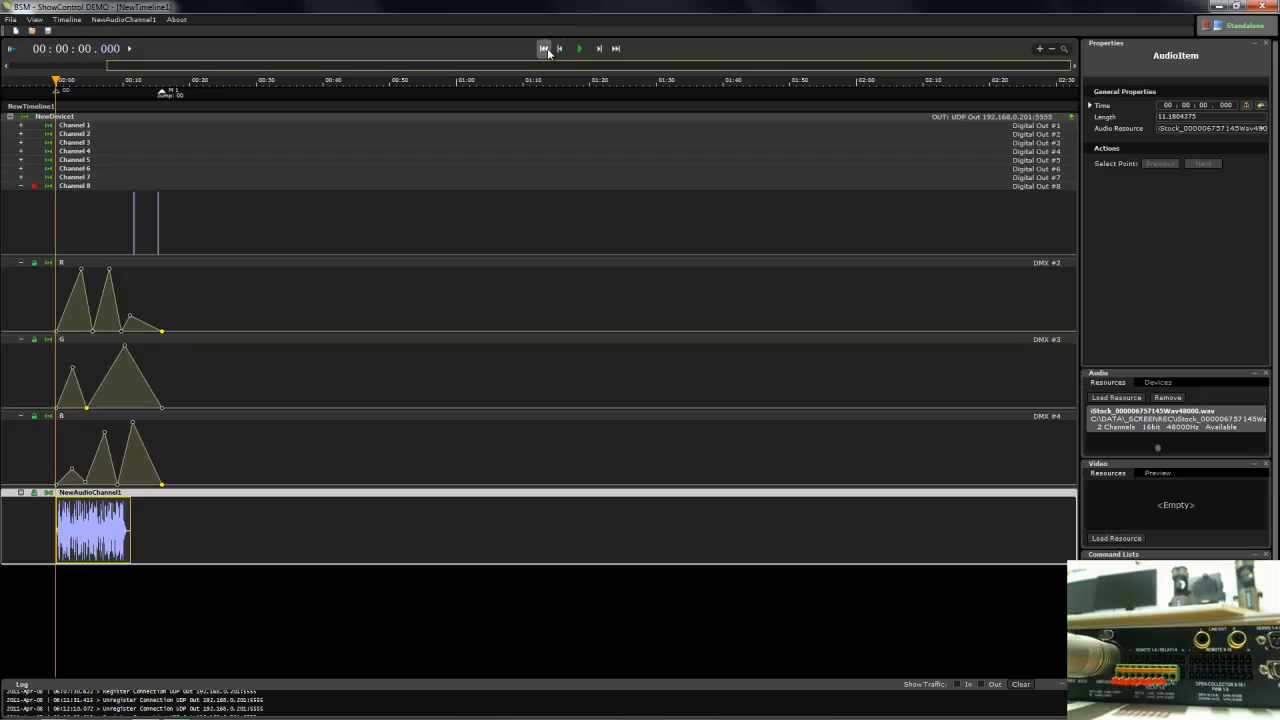
{"action": "left_click", "coordinate": [582, 49]}
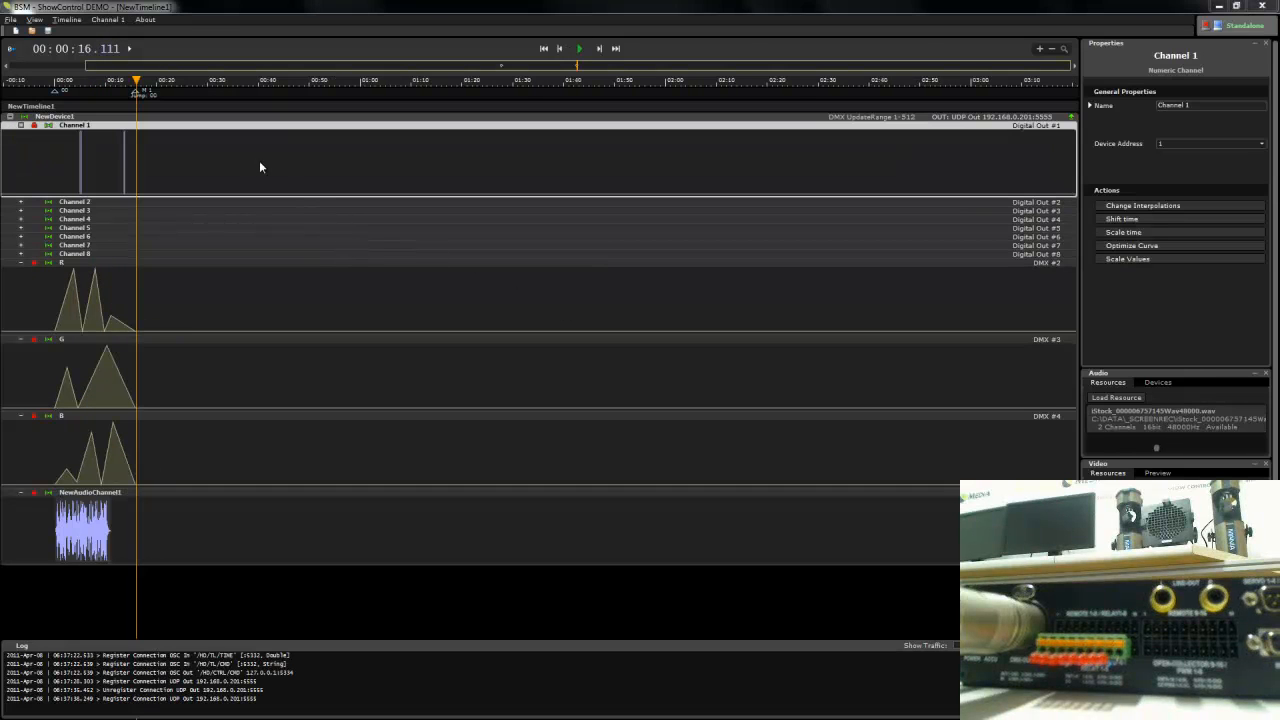
- Save the timeline as Control1.hfx in C:\DATA with data and markers included
{"action": "left_click", "coordinate": [10, 20]}
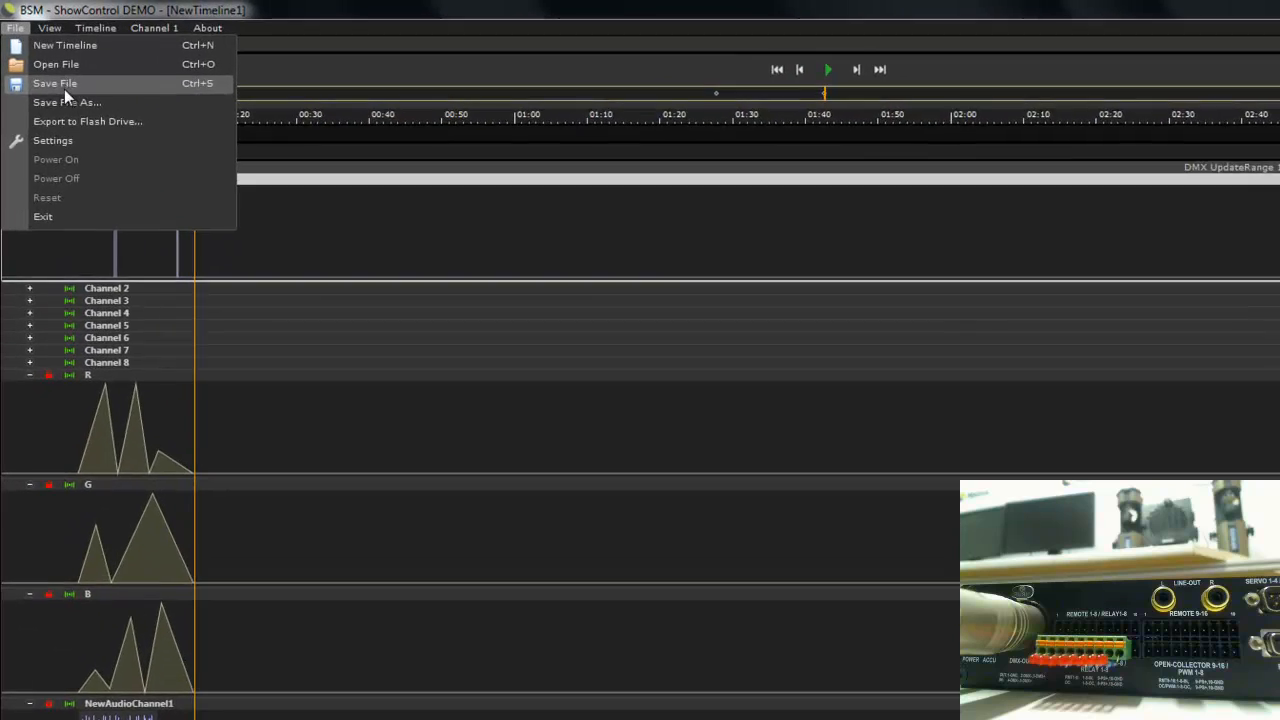
{"action": "left_click", "coordinate": [40, 58]}
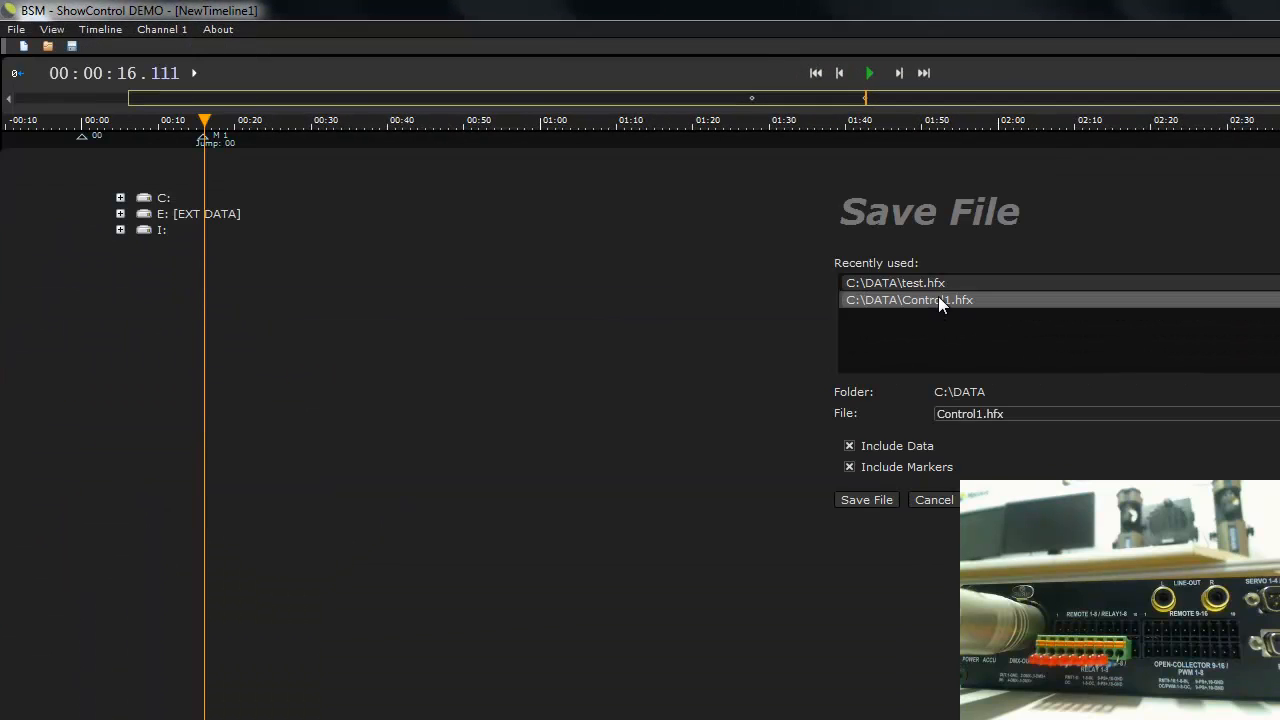
{"action": "left_click", "coordinate": [866, 500]}
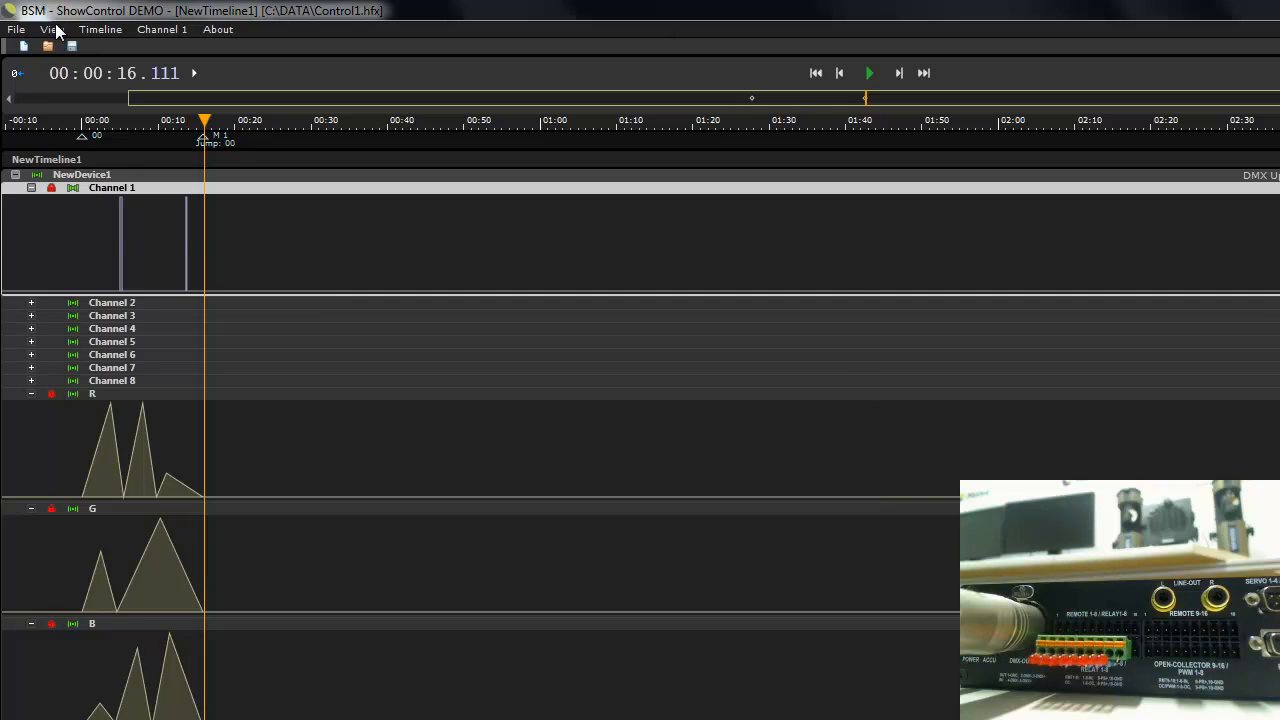
- Start a flash drive export, add C:\DATA\Control1.hfx to the project and select its entry
{"action": "left_click", "coordinate": [16, 29]}
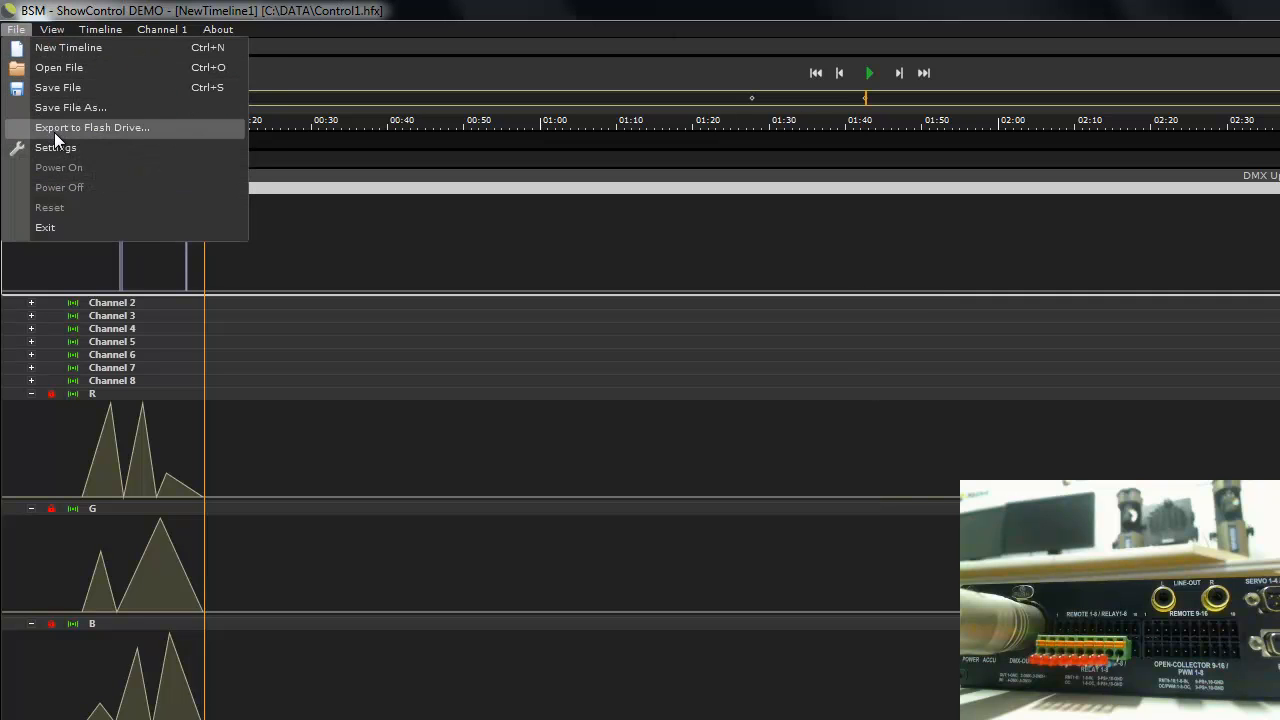
{"action": "left_click", "coordinate": [54, 128]}
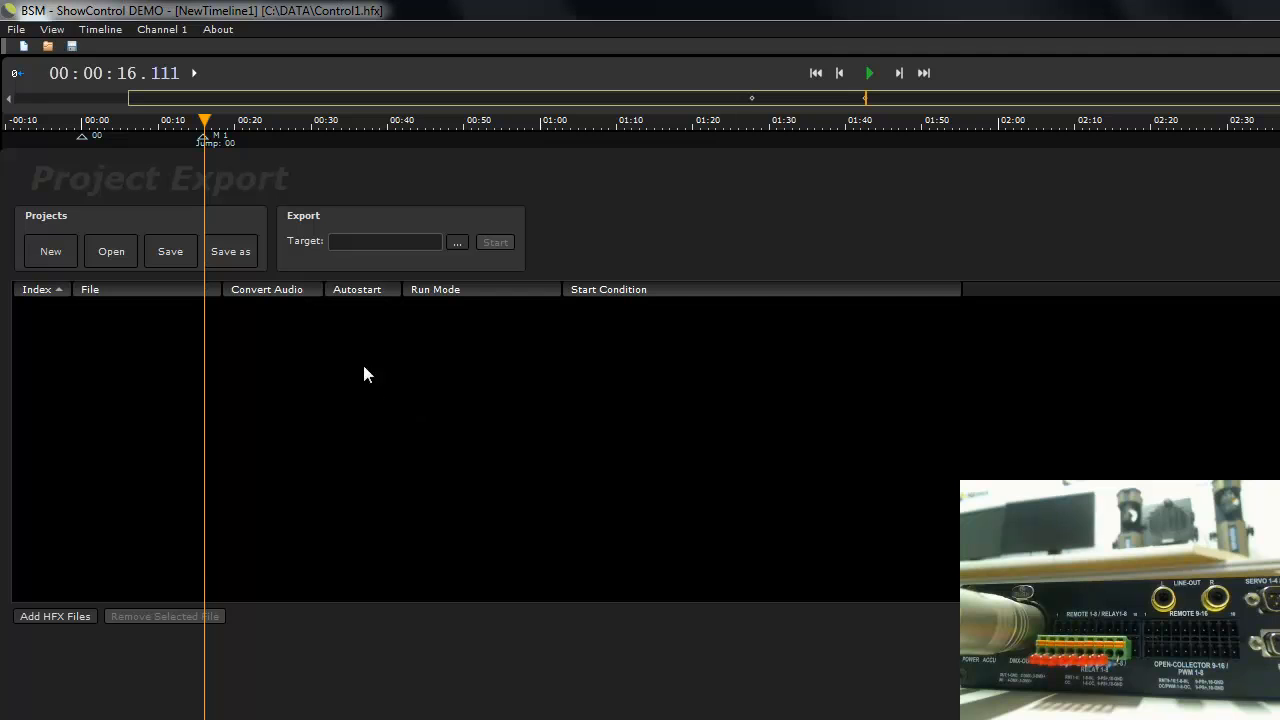
{"action": "left_click", "coordinate": [54, 617]}
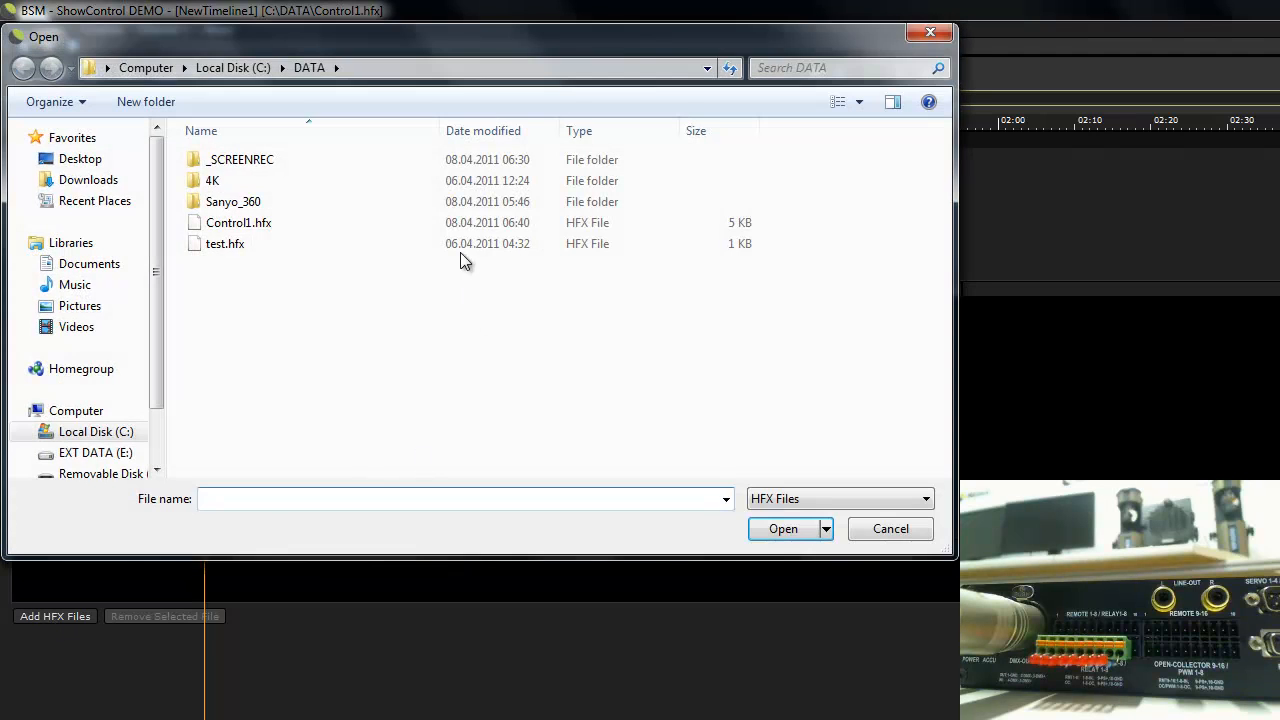
{"action": "double_click", "coordinate": [238, 222]}
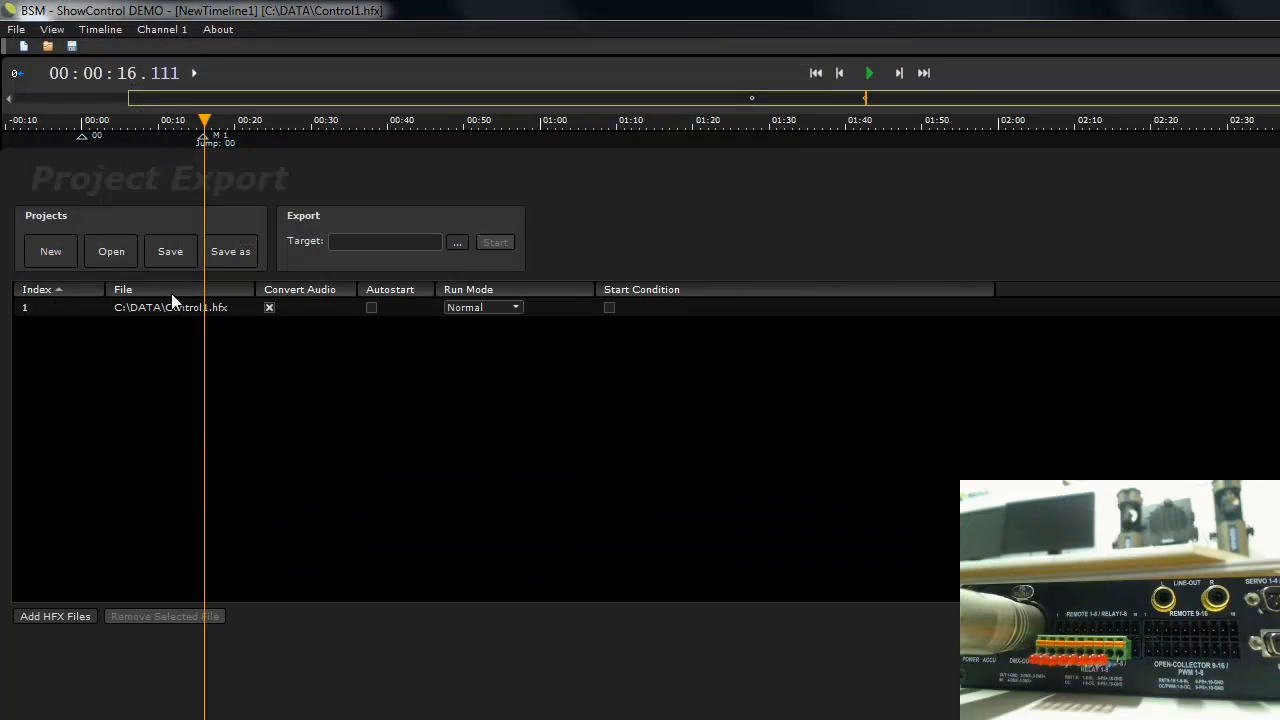
{"action": "left_click", "coordinate": [156, 306]}
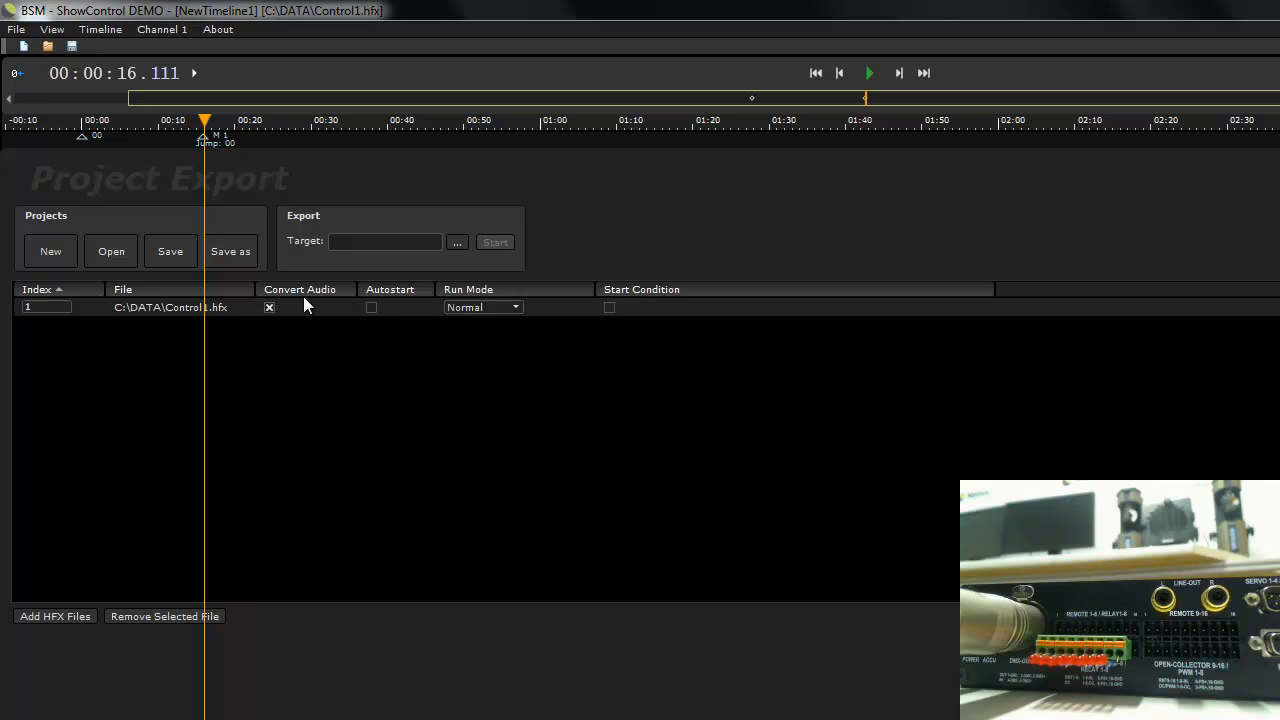
- Review the Autostart and Run Mode options of the Control1.hfx entry, leaving Autostart off and Run Mode at Normal
{"action": "left_click", "coordinate": [371, 309]}
{"action": "left_click", "coordinate": [371, 308]}
{"action": "left_click", "coordinate": [465, 309]}
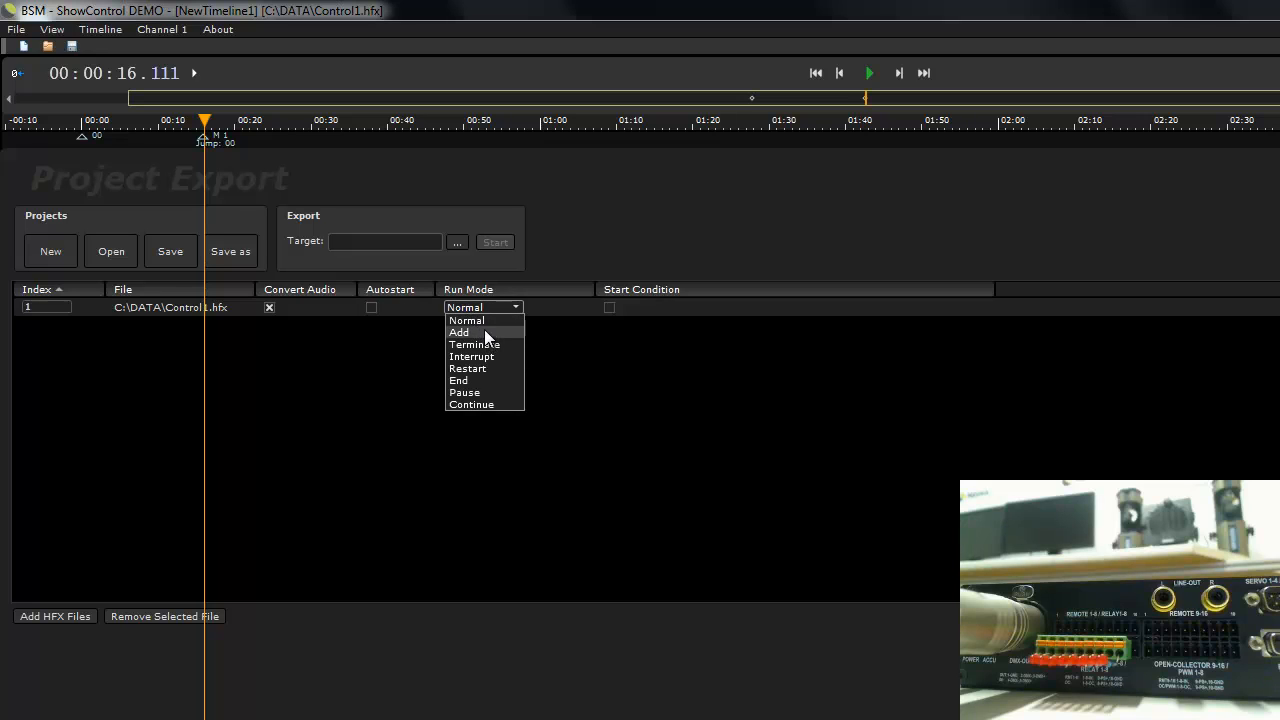
{"action": "left_click", "coordinate": [484, 315]}
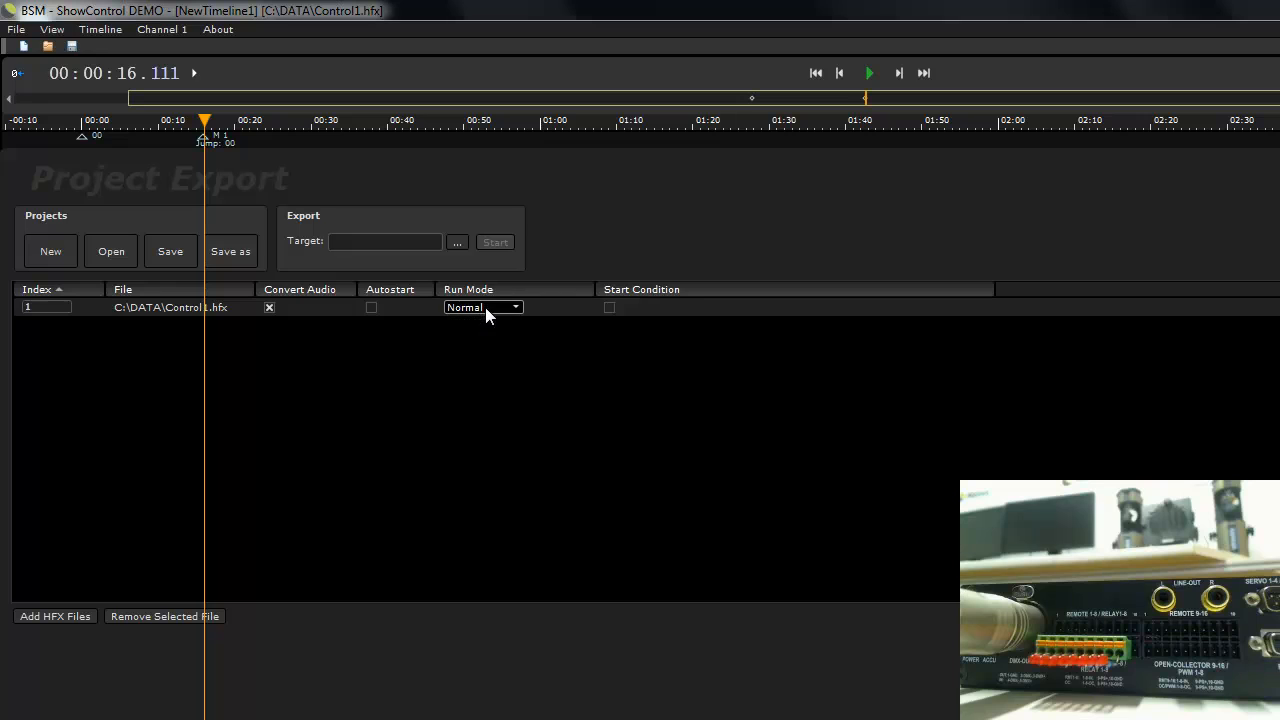
- Try a RemoteInput start condition on input 0 with the Close event, and review the other condition types
{"action": "left_click", "coordinate": [609, 308]}
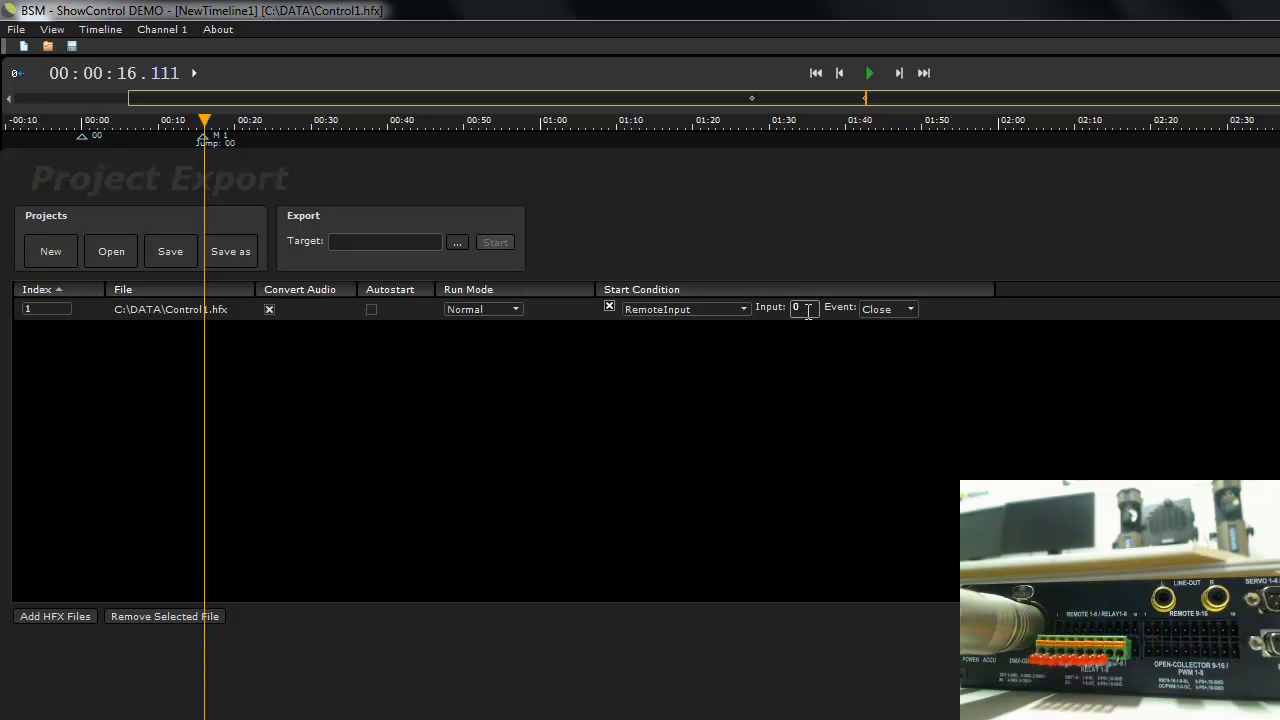
{"action": "left_click", "coordinate": [885, 310]}
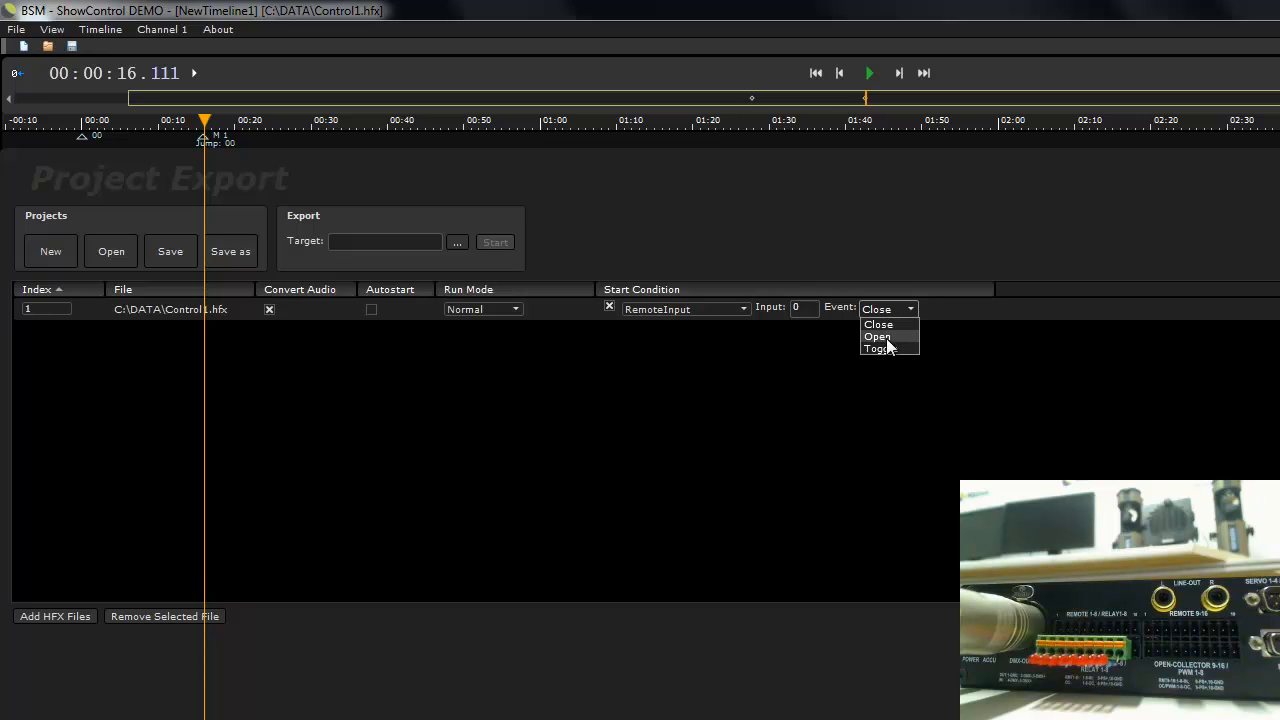
{"action": "left_click", "coordinate": [880, 324]}
{"action": "left_click", "coordinate": [699, 312]}
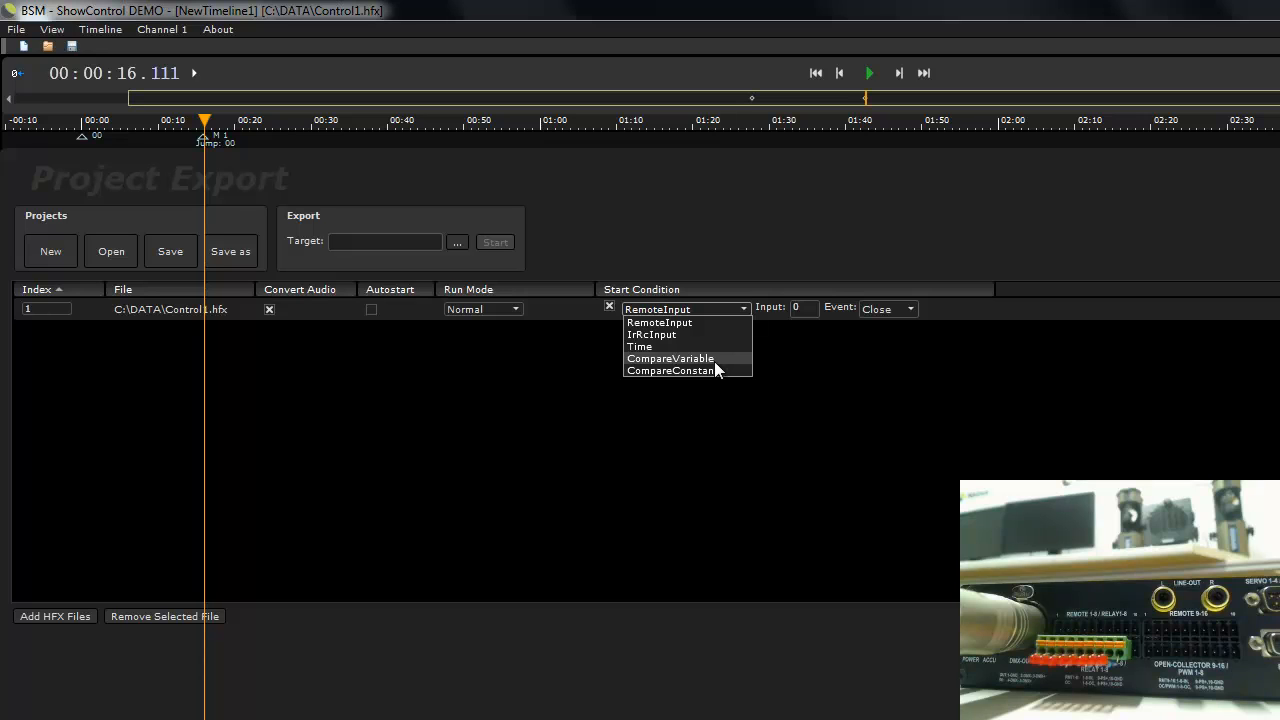
{"action": "left_click", "coordinate": [707, 310]}
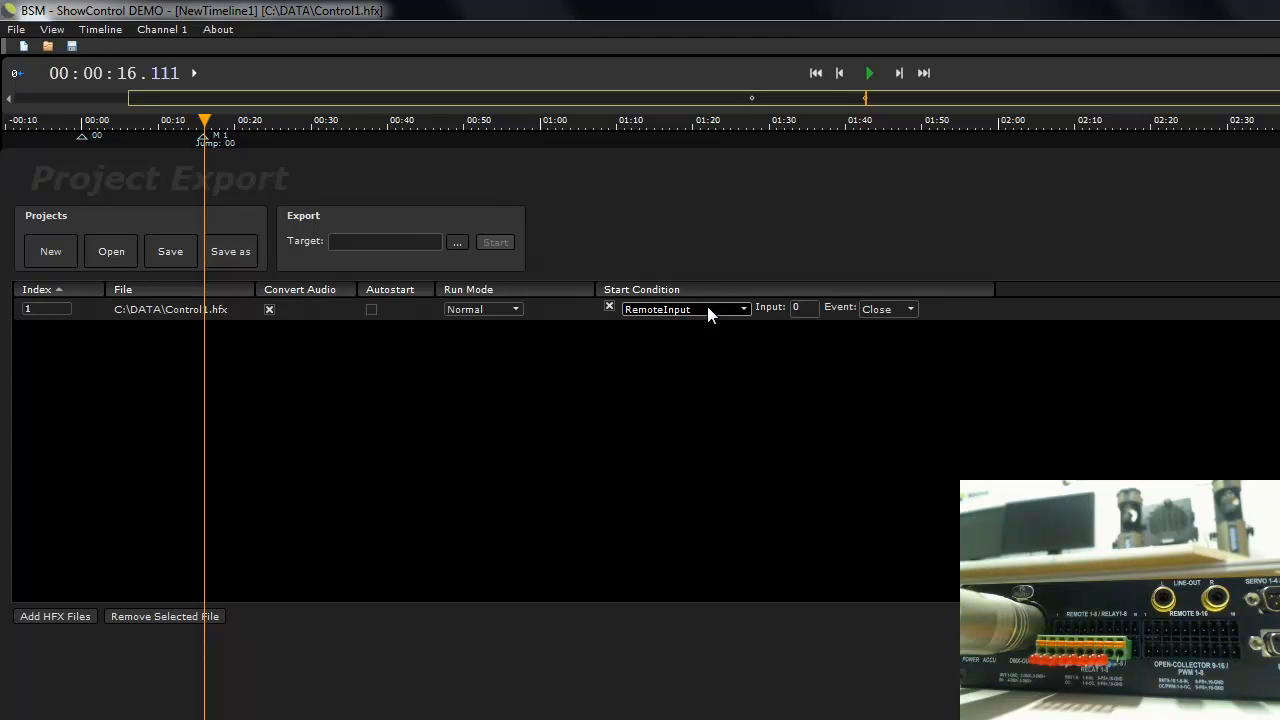
- Enable Autostart for Control1.hfx, set the export target to I:\ and run the export
{"action": "left_click", "coordinate": [371, 309]}
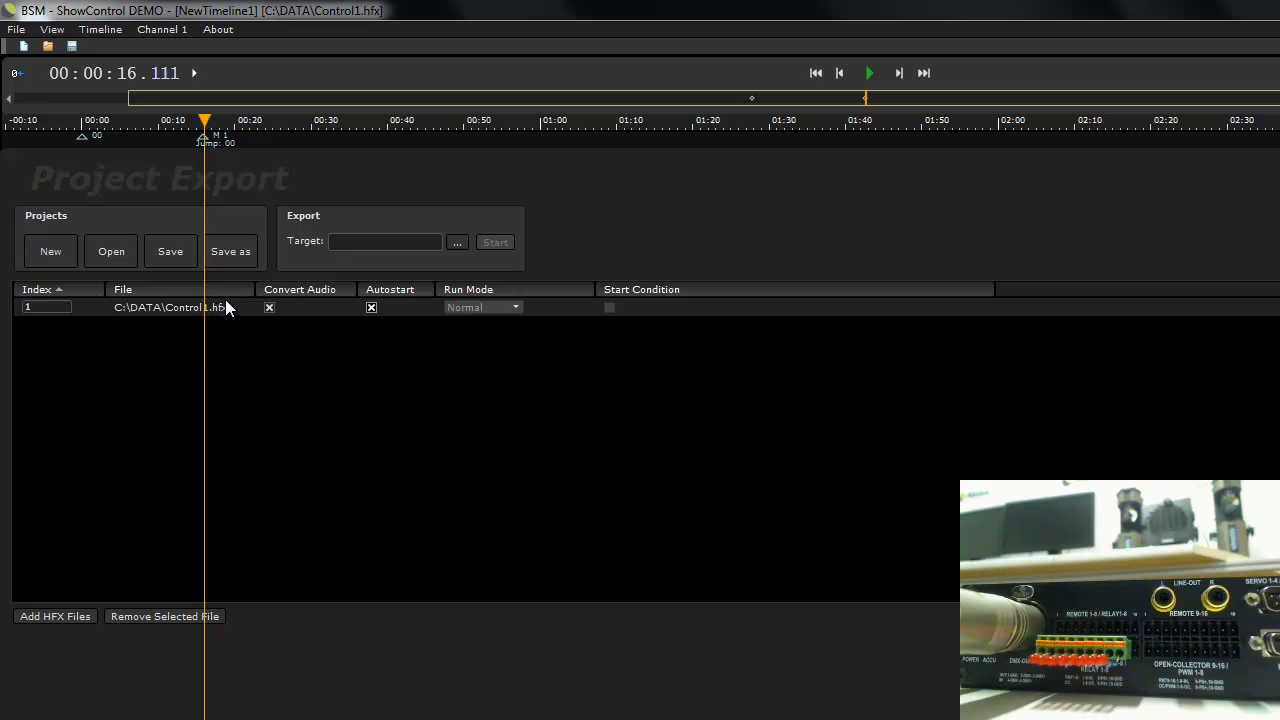
{"action": "left_click", "coordinate": [457, 243]}
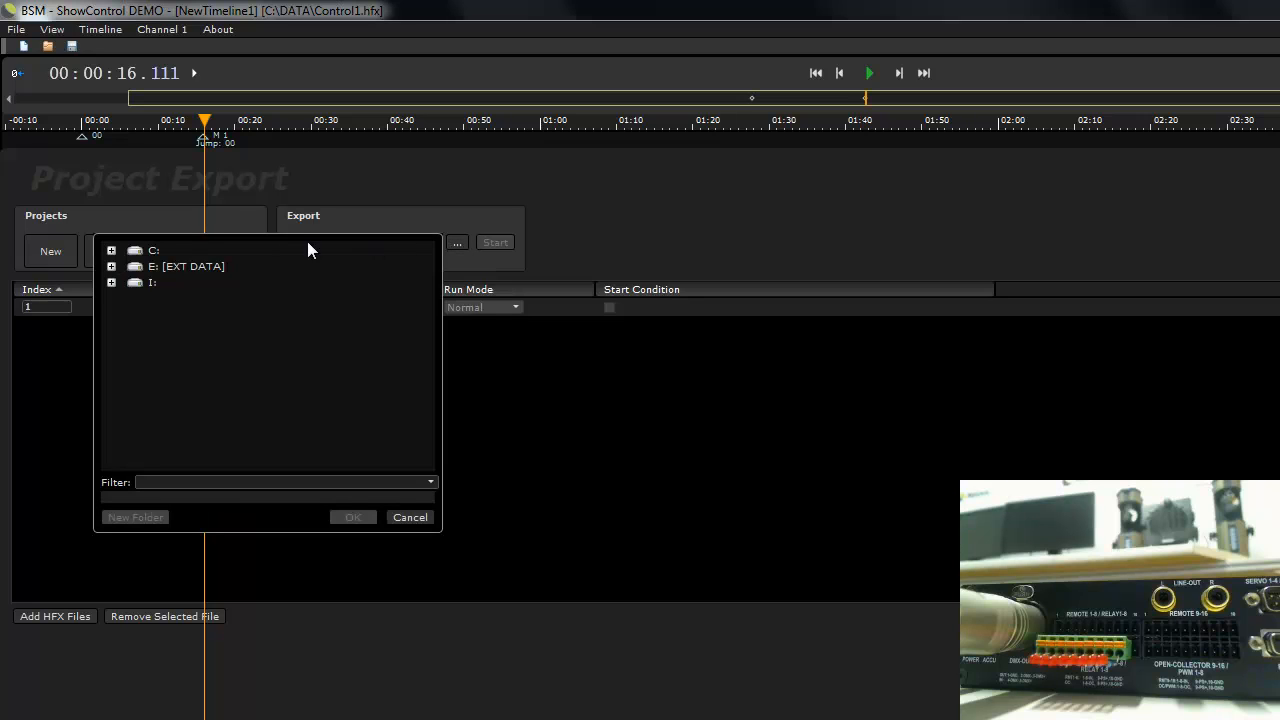
{"action": "double_click", "coordinate": [142, 283]}
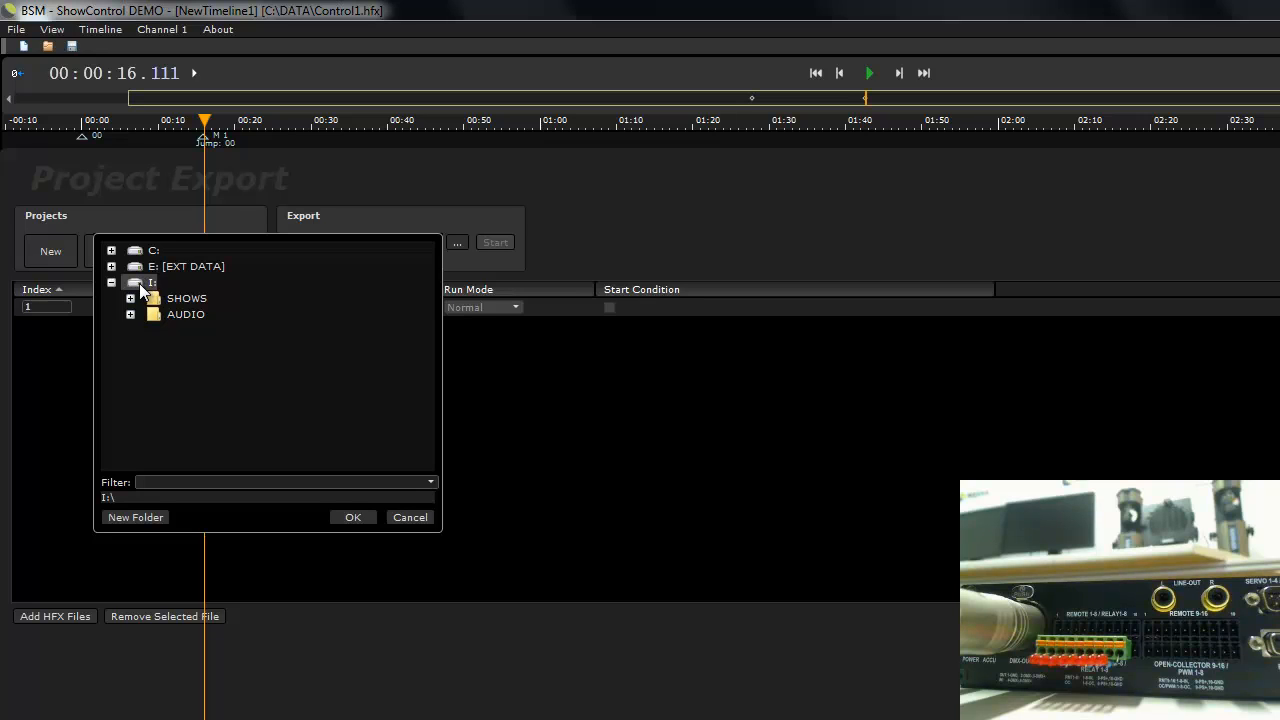
{"action": "left_click", "coordinate": [357, 518]}
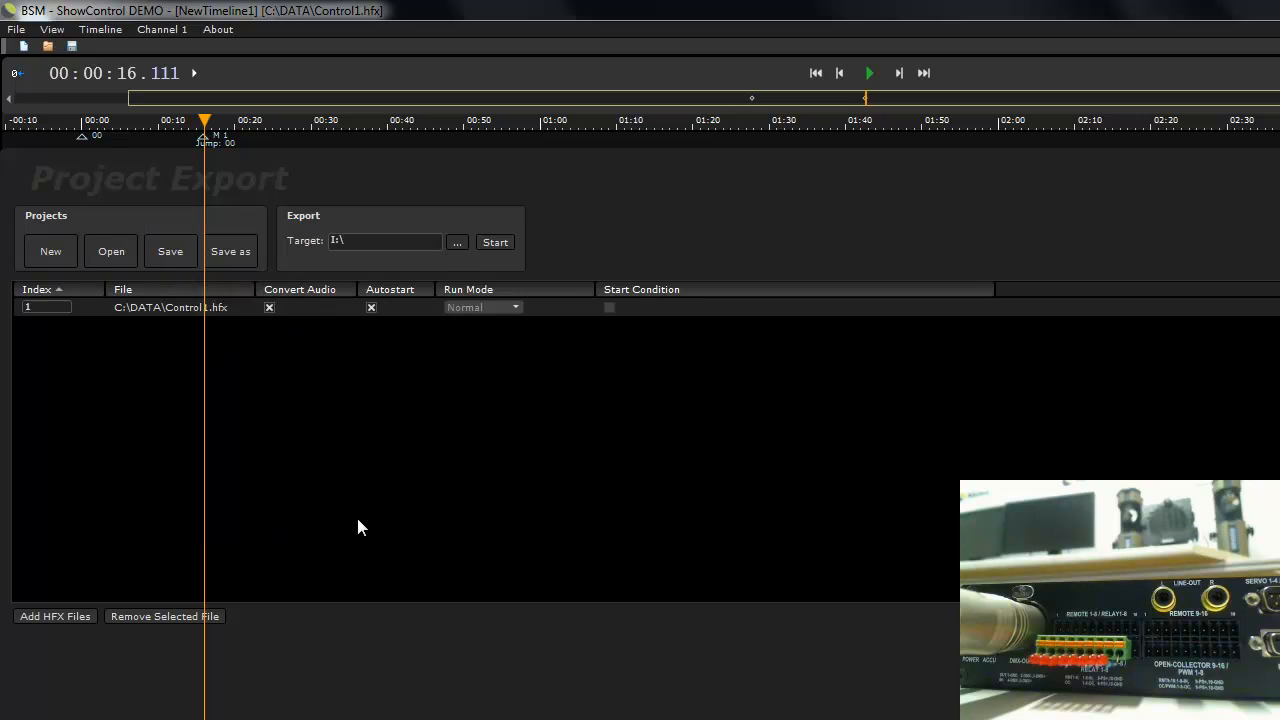
{"action": "left_click", "coordinate": [495, 243]}
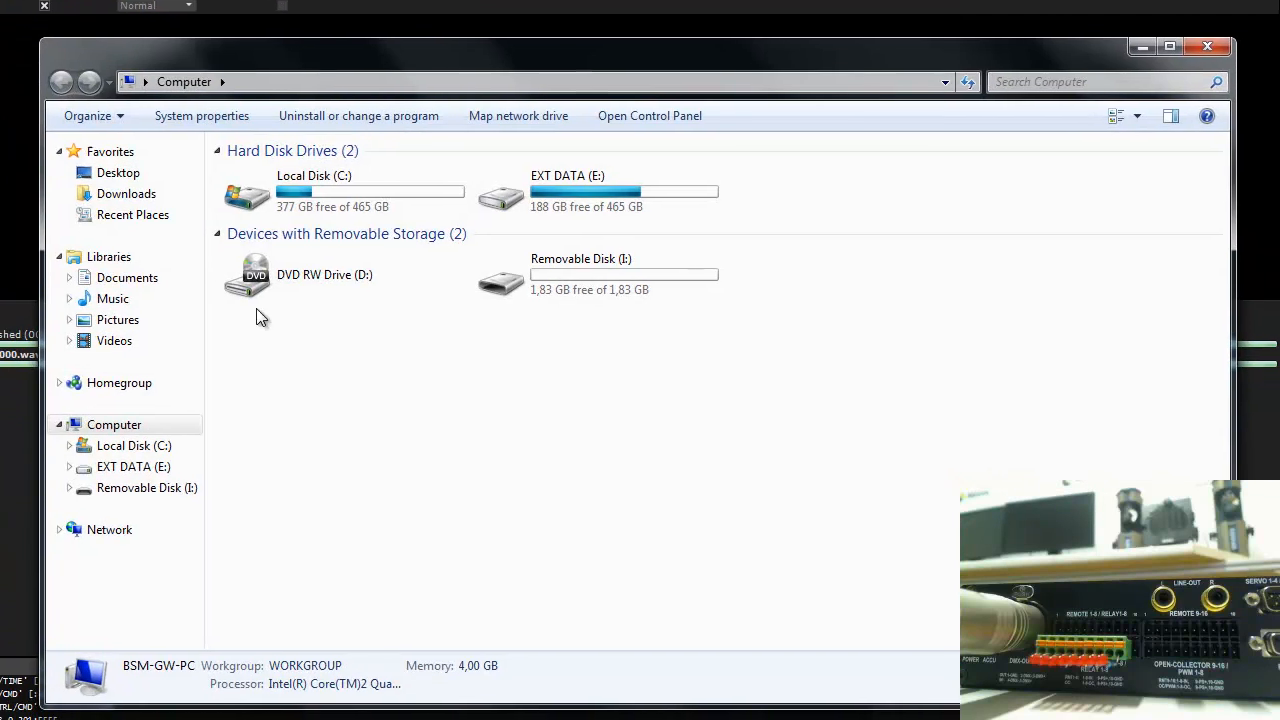
- Switch to Windows Explorer and examine the exported Control file on Removable Disk (I:) in Notepad, closing it when done
{"action": "double_click", "coordinate": [648, 263]}
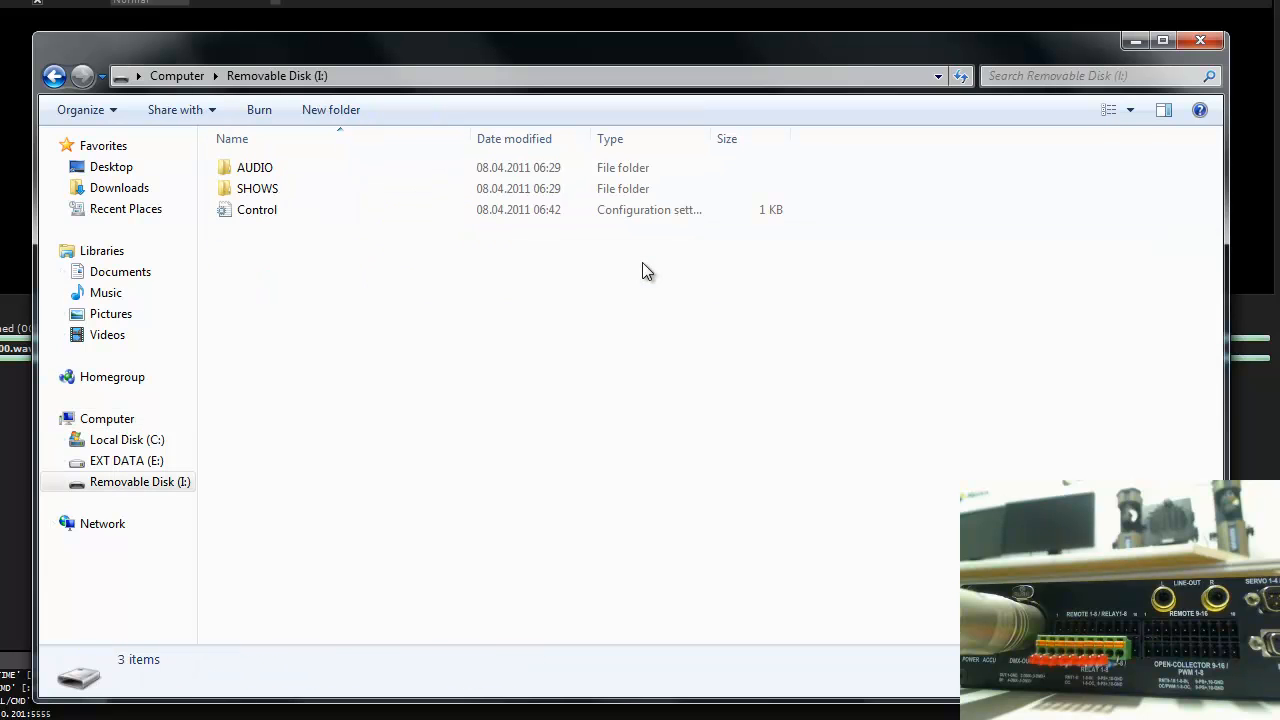
{"action": "double_click", "coordinate": [250, 212]}
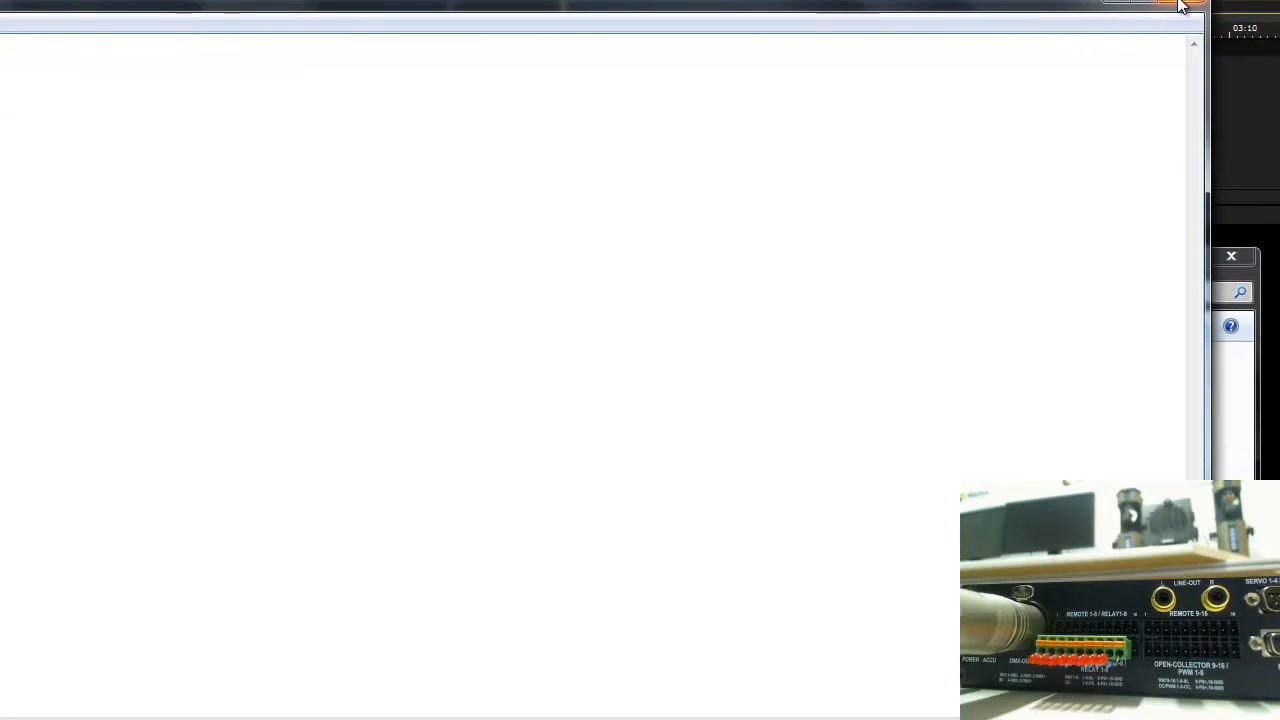
{"action": "left_click", "coordinate": [1180, 5]}
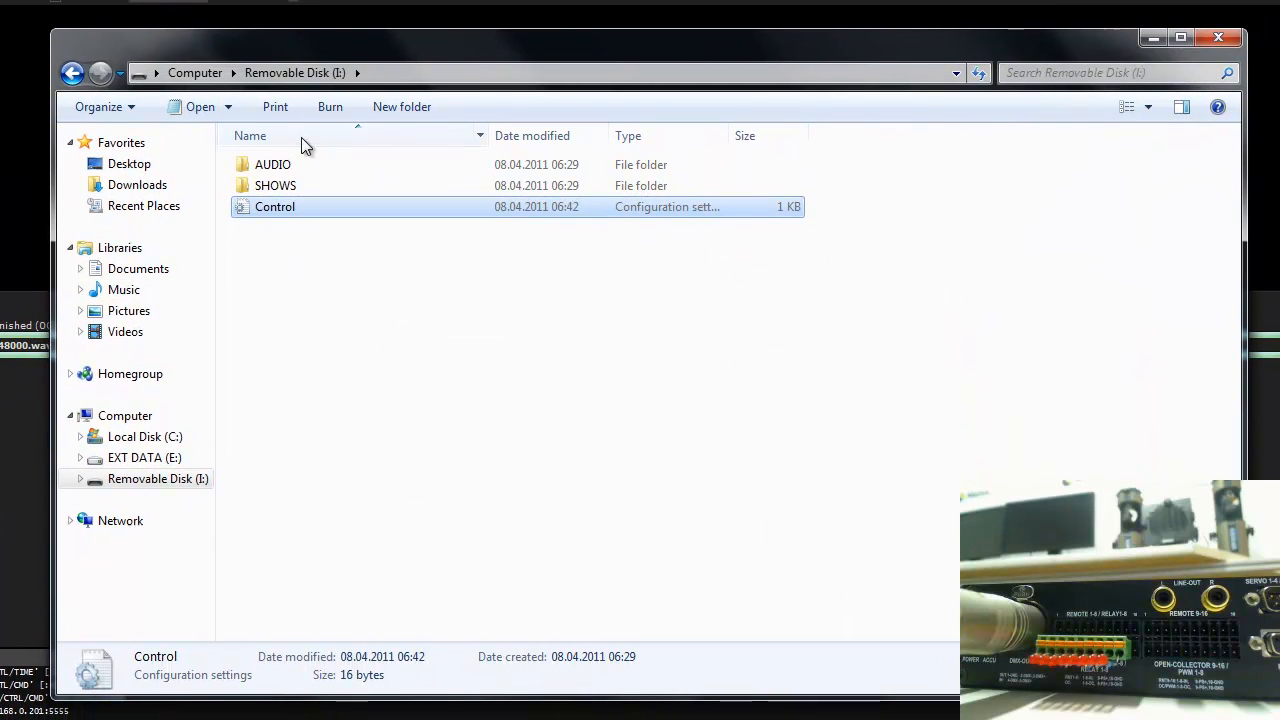
- Check the exported files in the AUDIO and SHOWS folders of Removable Disk (I:), and return to ShowControl
{"action": "left_click", "coordinate": [289, 163]}
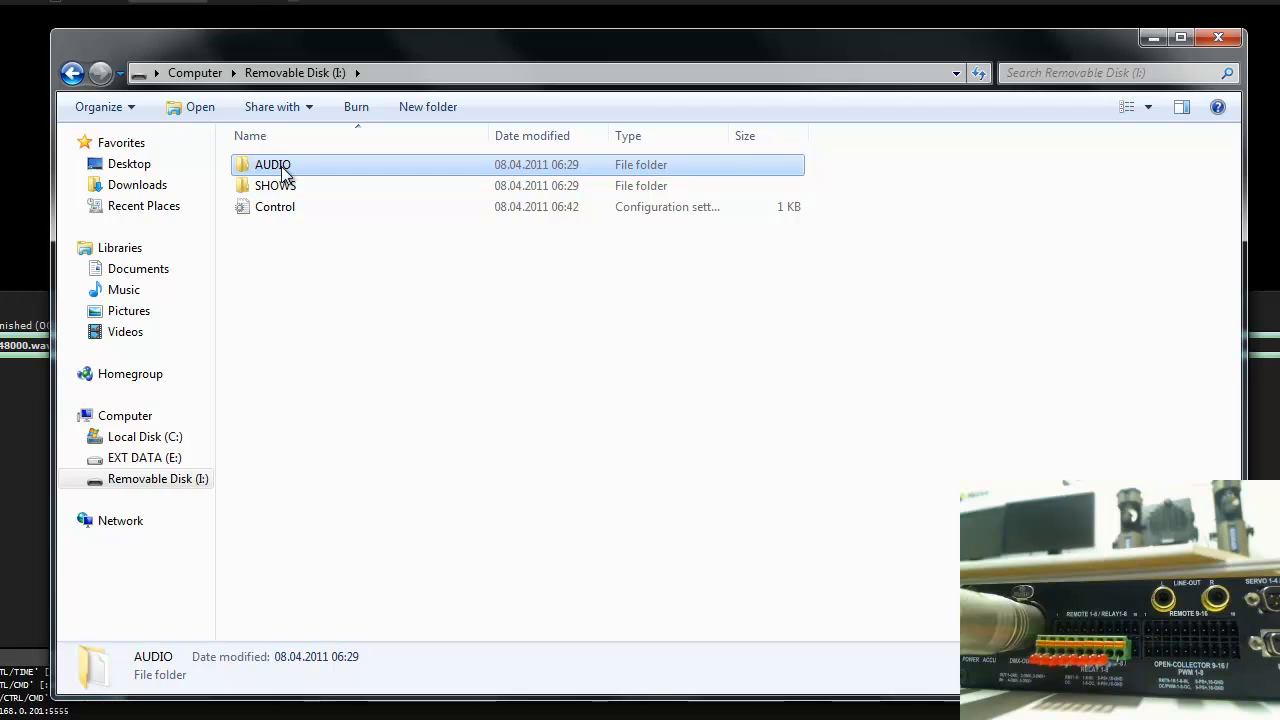
{"action": "double_click", "coordinate": [285, 170]}
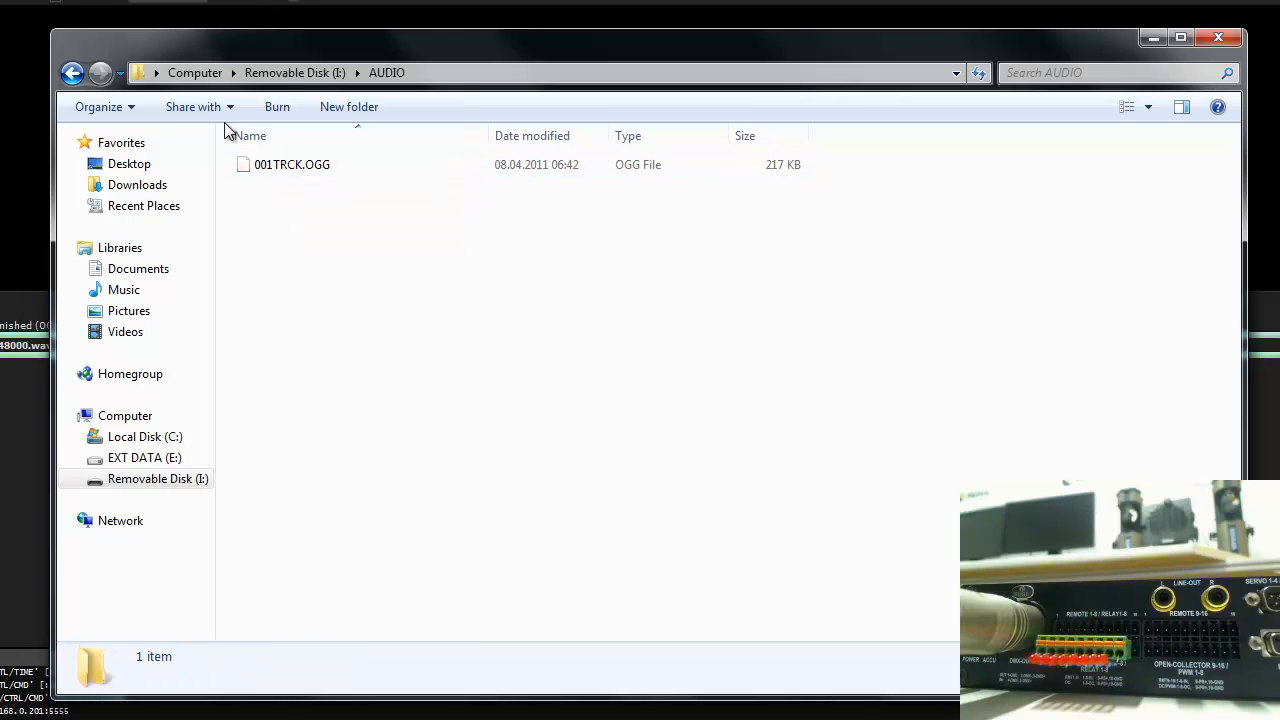
{"action": "left_click", "coordinate": [72, 73]}
{"action": "double_click", "coordinate": [266, 183]}
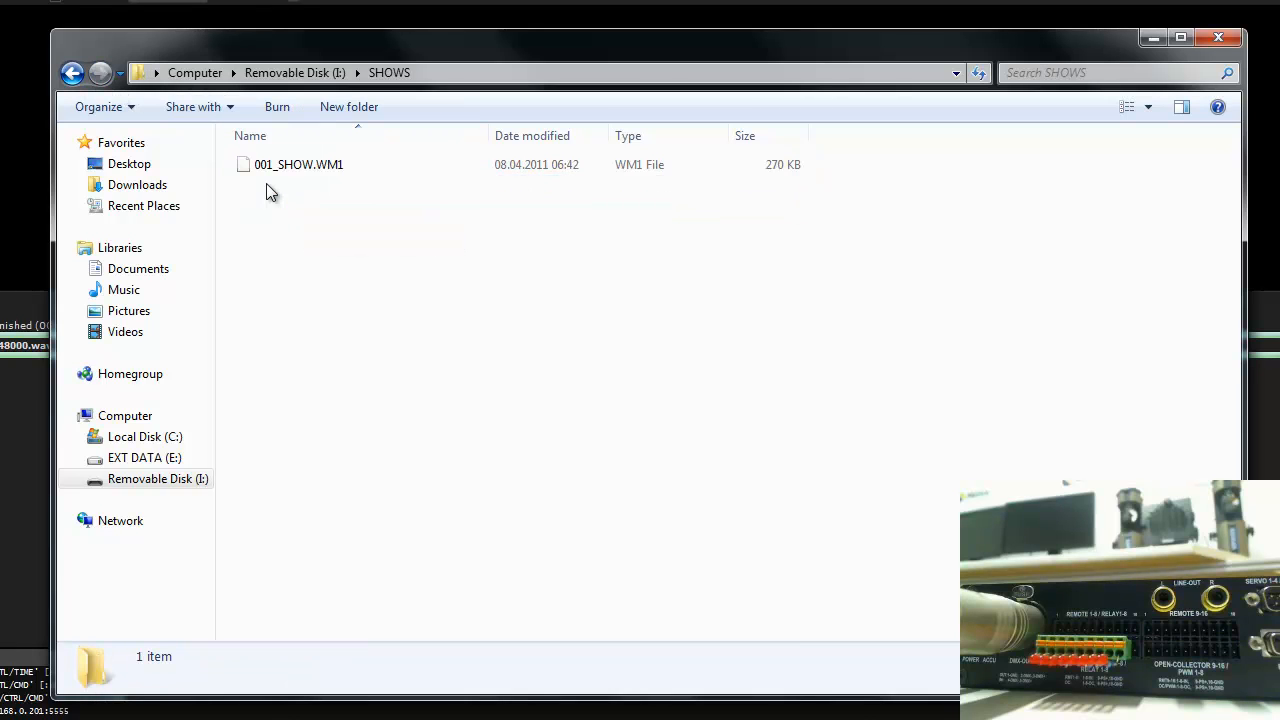
{"action": "left_click", "coordinate": [72, 73]}
{"action": "left_click", "coordinate": [1157, 38]}
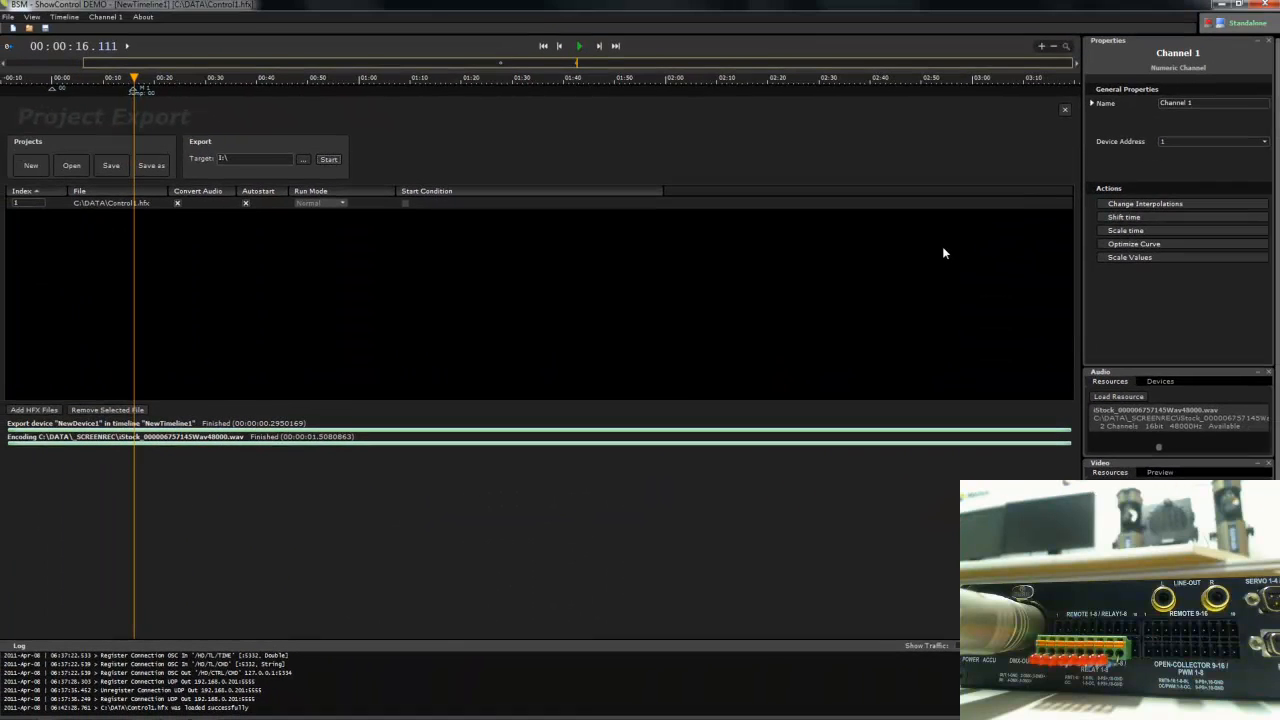